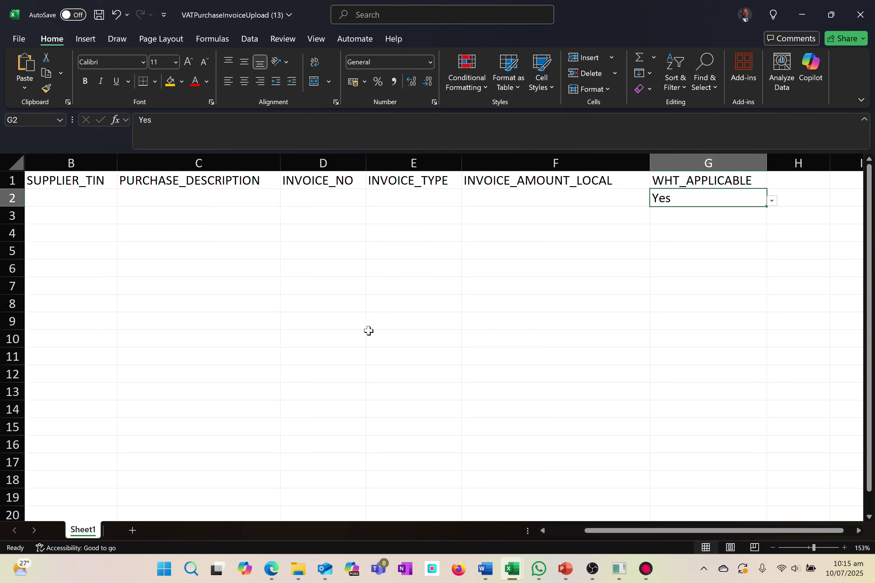
# - Switch to the VATPurchaseInvoiceUpload (12) workbook and copy the supplier names, TINs and purchase descriptions in A2:C18
pyautogui.click(95, 185)
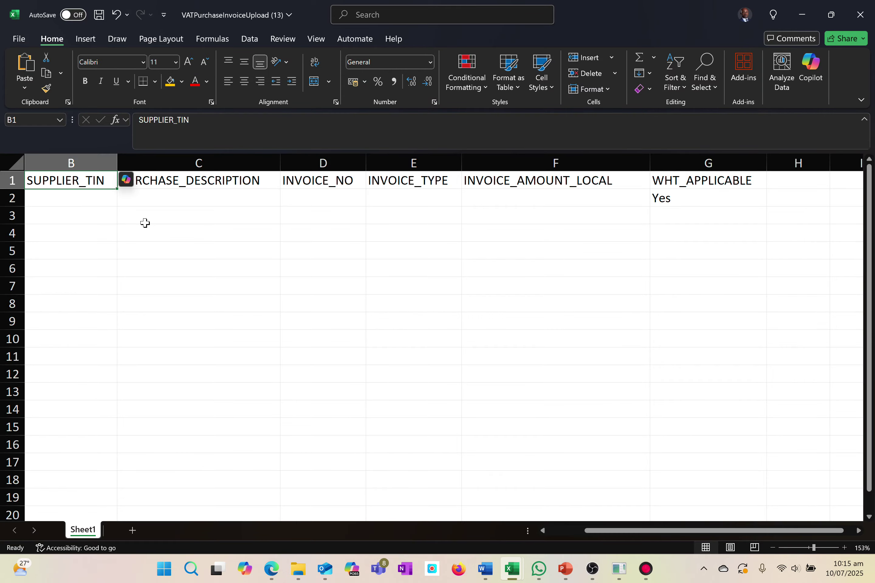
pyautogui.hotkey('alt', 'Tab')
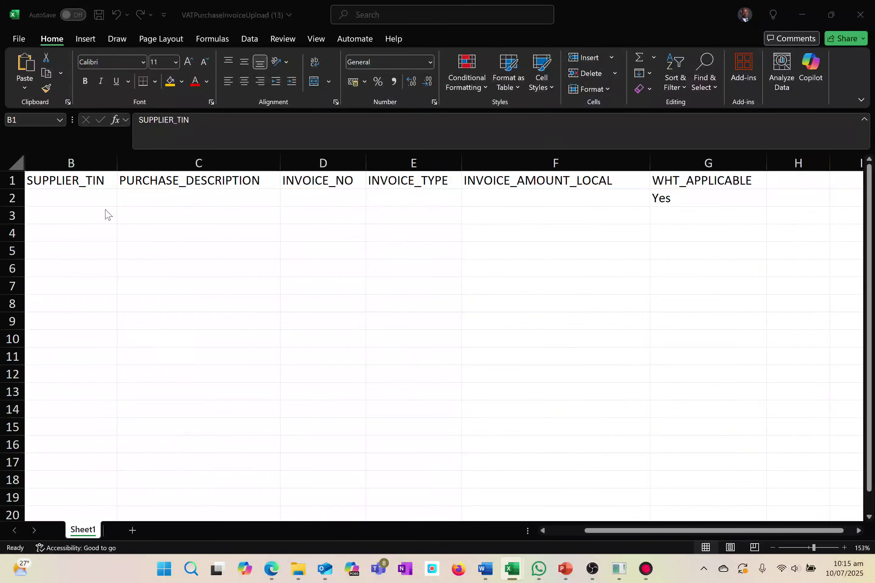
pyautogui.click(72, 275)
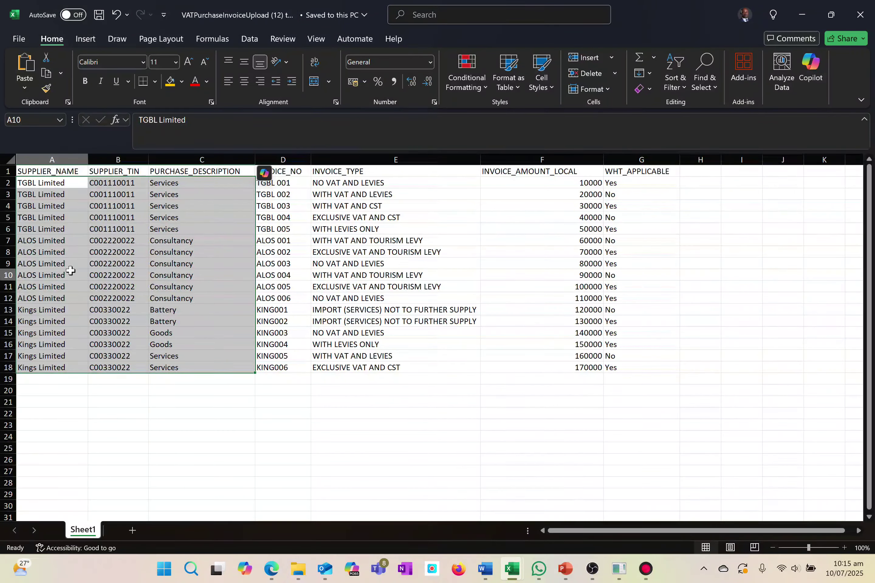
pyautogui.moveTo(43, 183); pyautogui.dragTo(173, 370)
pyautogui.hotkey('ctrl', 'c')
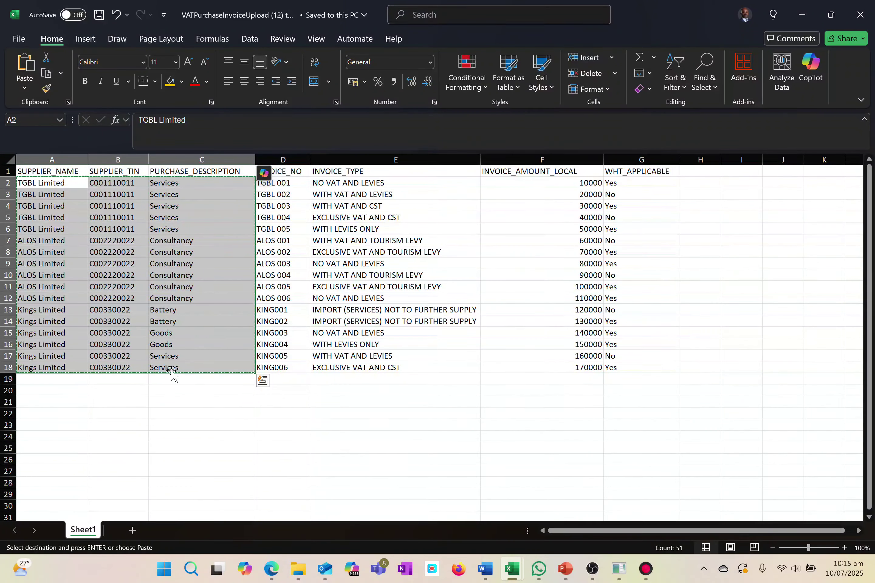
# - Try pasting the copied supplier rows from cell B2 in VATPurchaseInvoiceUpload (13), and undo the paste
pyautogui.hotkey('alt', 'Tab')
pyautogui.click(58, 194)
pyautogui.hotkey('ctrl', 'v')
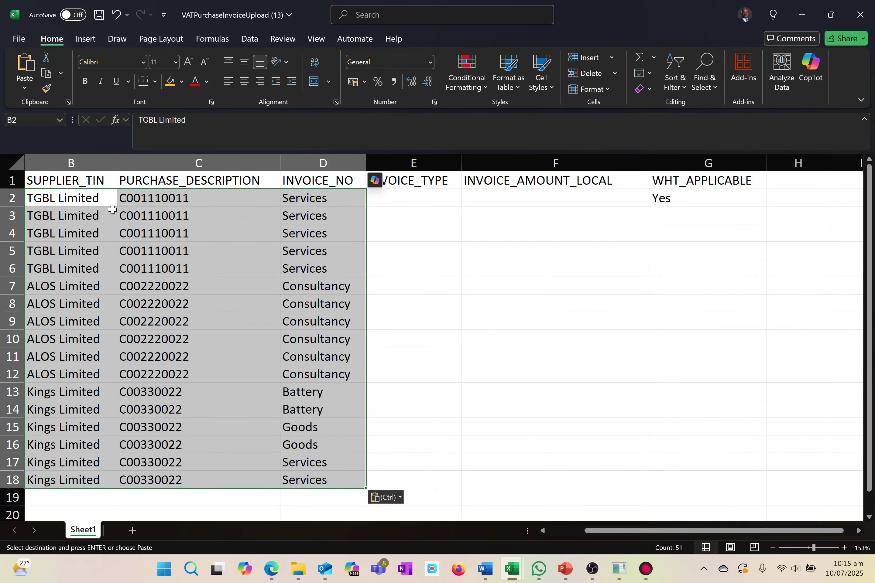
pyautogui.click(53, 198)
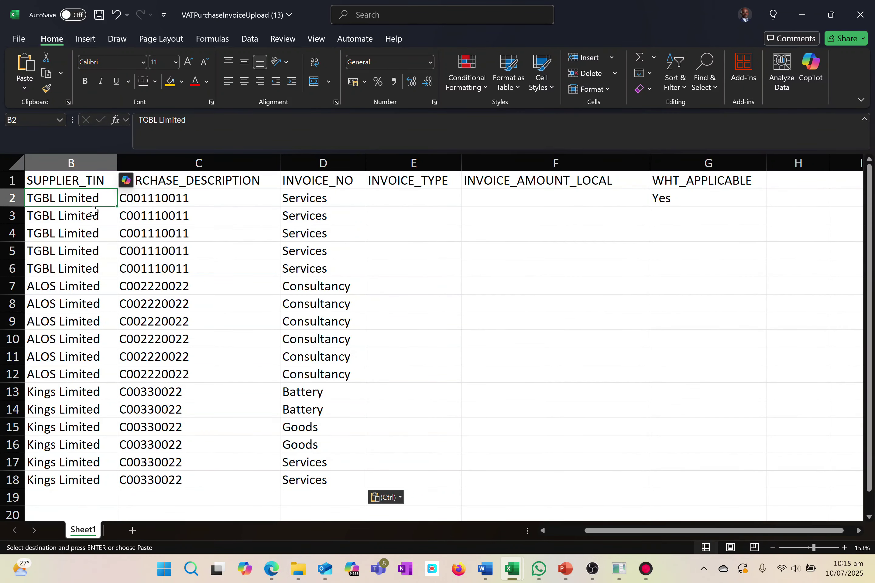
pyautogui.hotkey('alt', 'Tab')
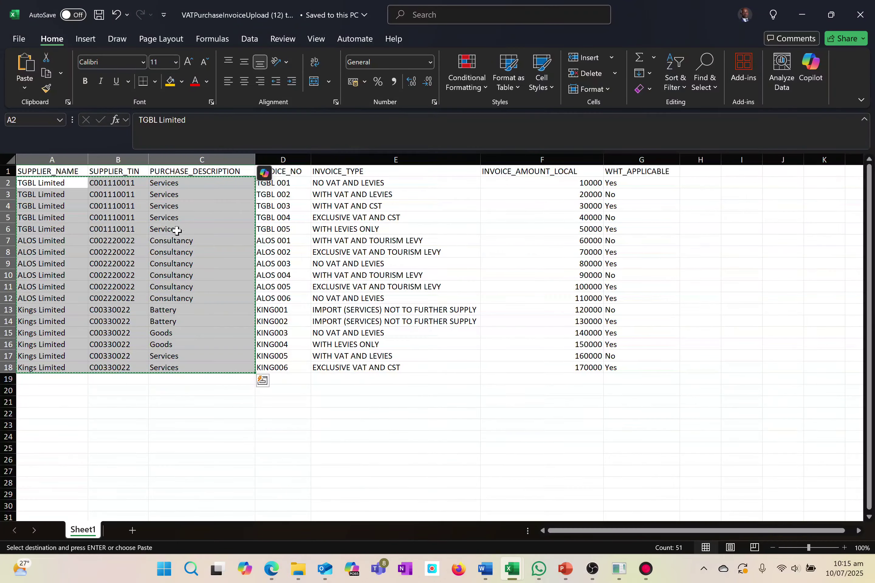
pyautogui.hotkey('alt', 'Tab')
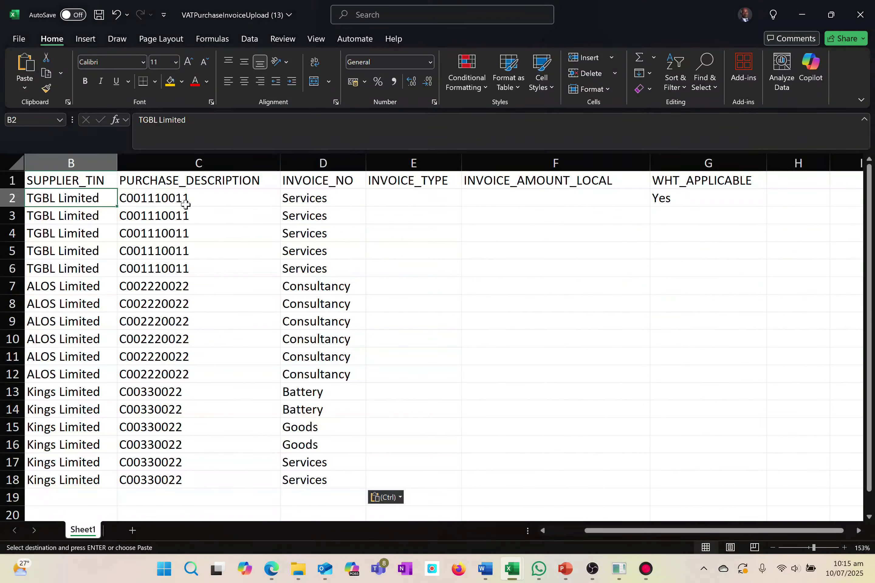
pyautogui.hscroll(-3, 437, 347)
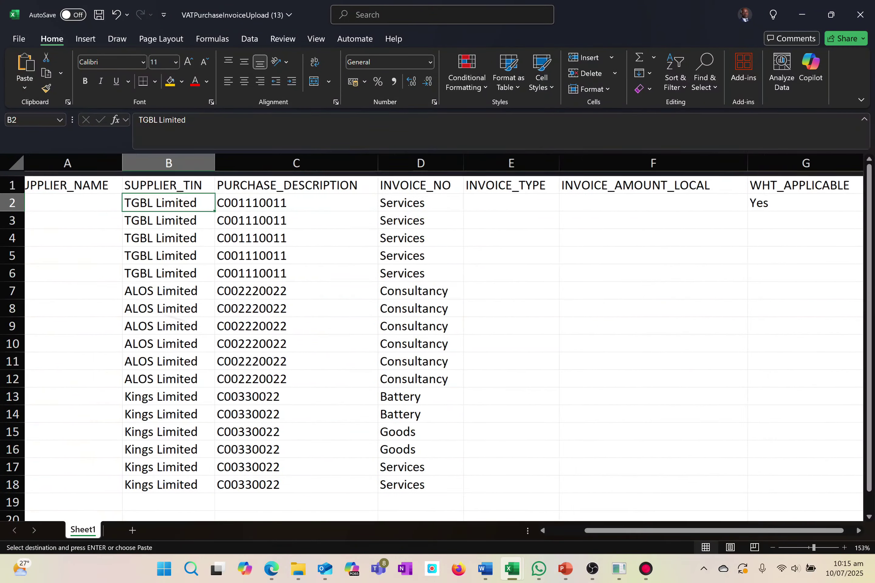
pyautogui.hotkey('ctrl', 'z')
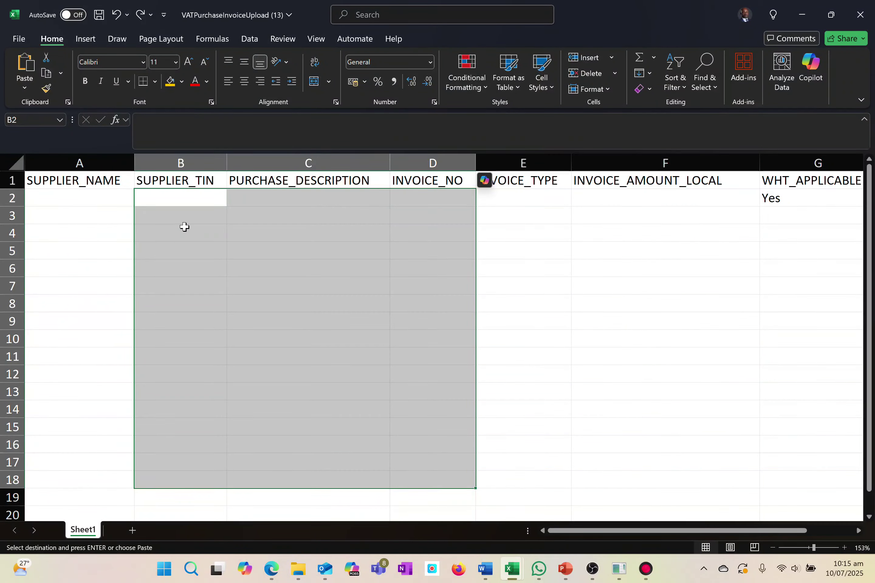
# - Paste the copied supplier names, TINs and purchase descriptions into VATPurchaseInvoiceUpload (13) starting at cell A2
pyautogui.click(94, 195)
pyautogui.hotkey('ctrl', 'v')
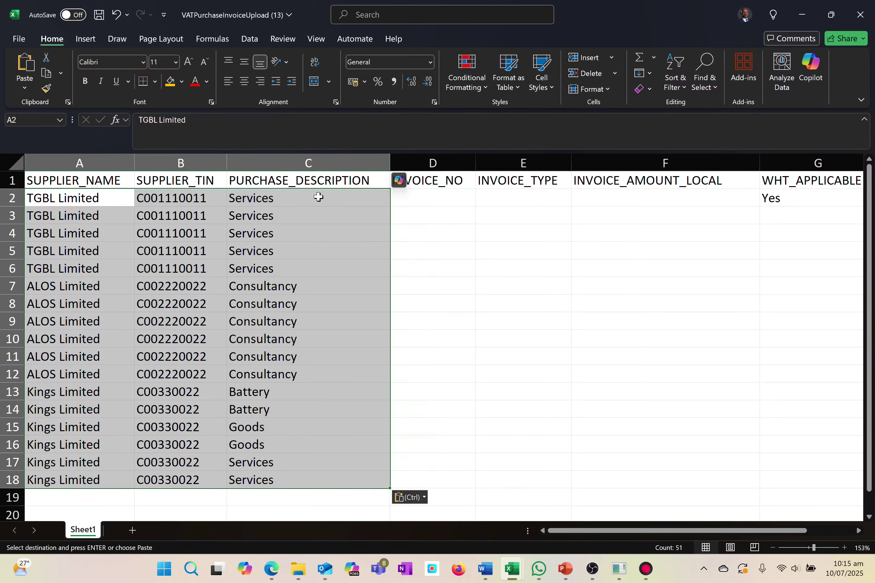
# - Copy the invoice numbers in D2:D18 of VATPurchaseInvoiceUpload (12) into VATPurchaseInvoiceUpload (13) starting at cell D2
pyautogui.click(425, 201)
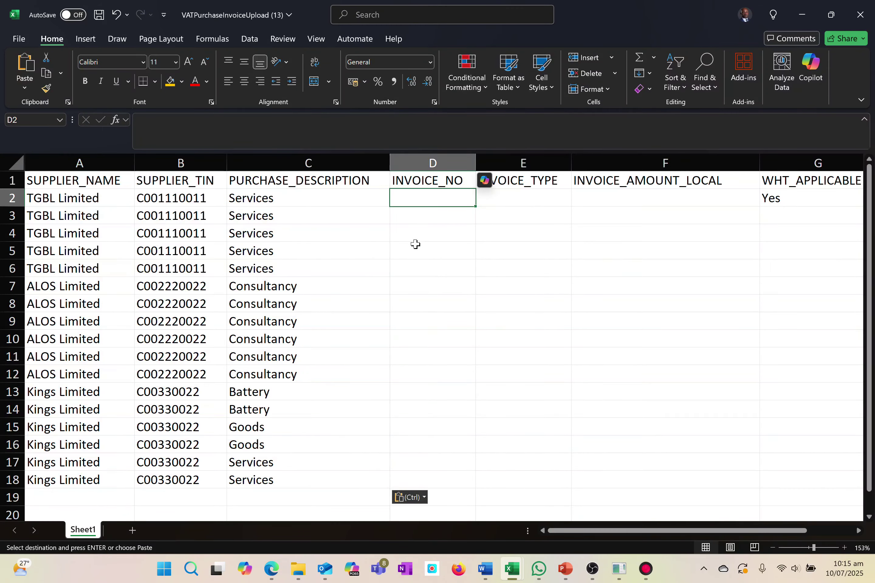
pyautogui.hotkey('alt', 'Tab')
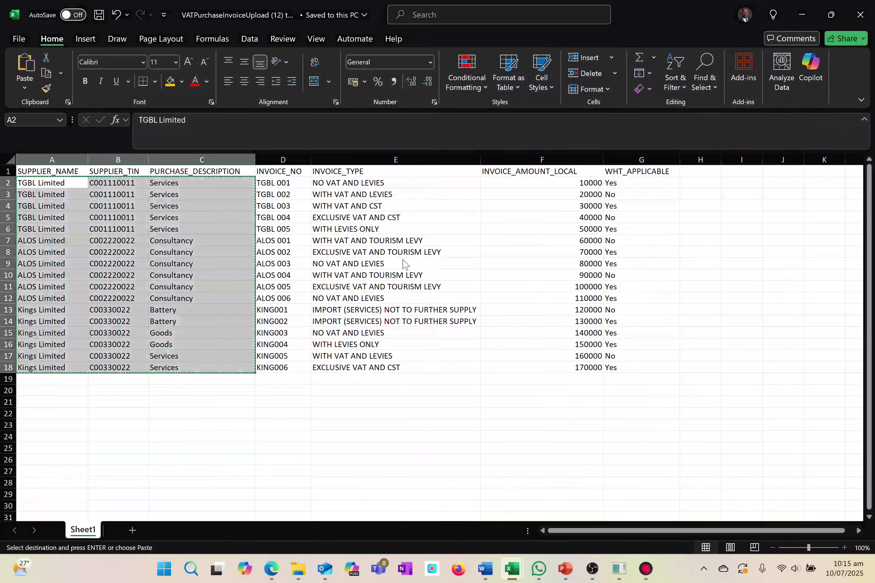
pyautogui.moveTo(291, 185); pyautogui.dragTo(293, 375)
pyautogui.hotkey('ctrl', 'c')
pyautogui.hotkey('alt', 'Tab')
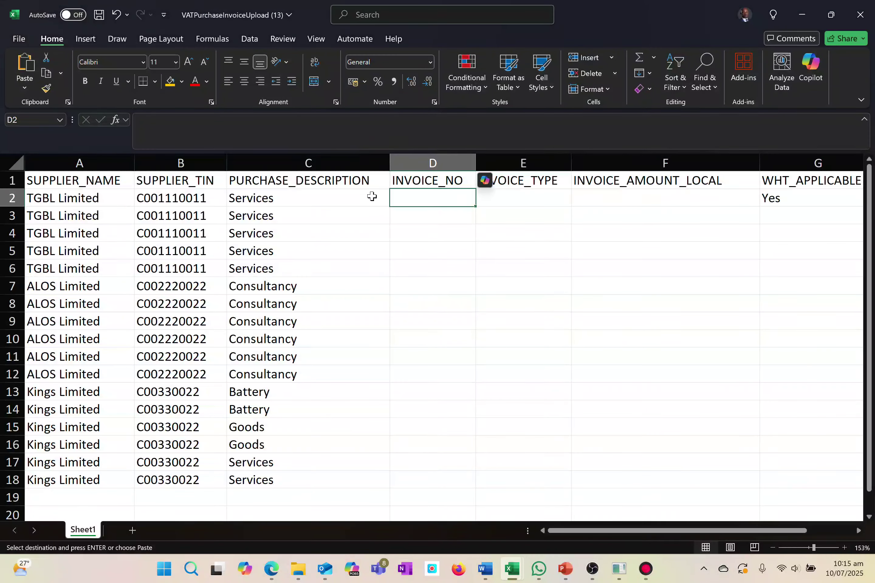
pyautogui.hotkey('ctrl', 'v')
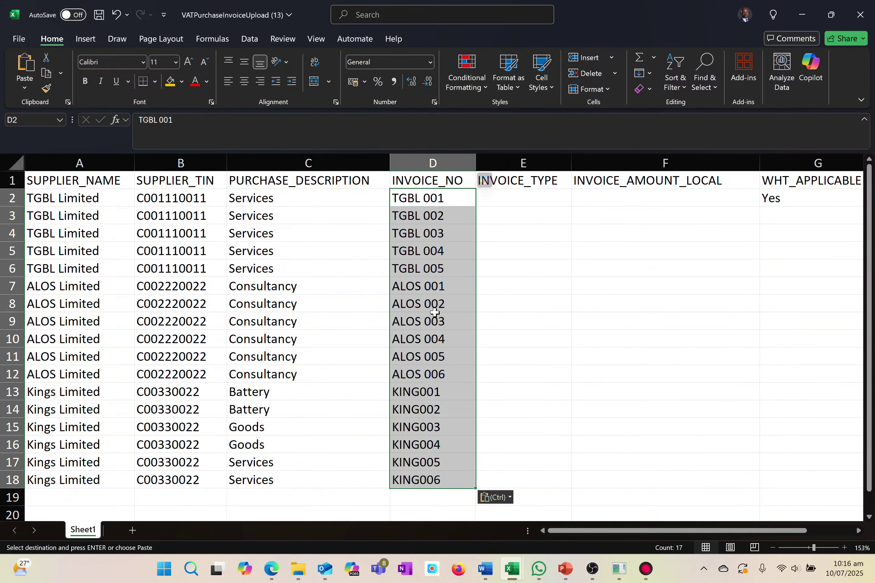
# - Set the invoice type in cell E2 to WITH VAT AND LEVIES
pyautogui.click(533, 191)
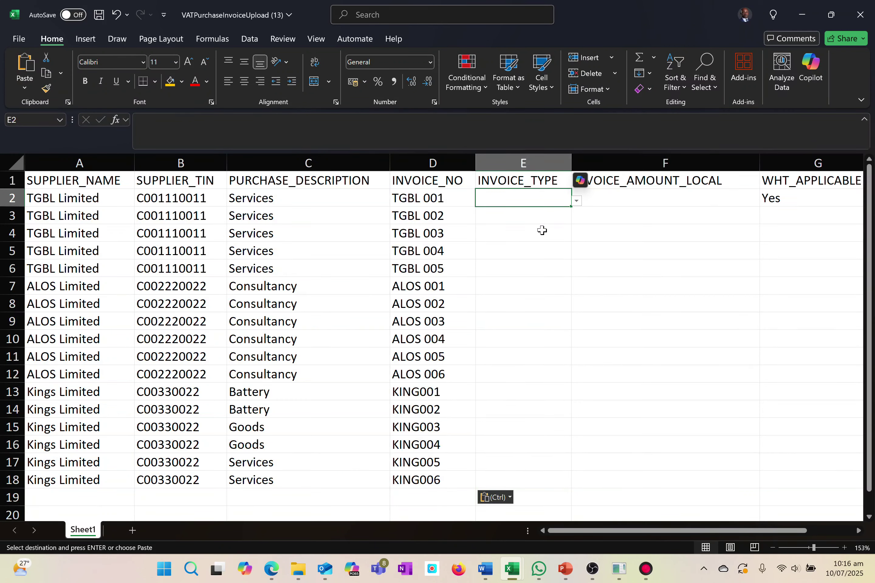
pyautogui.click(577, 202)
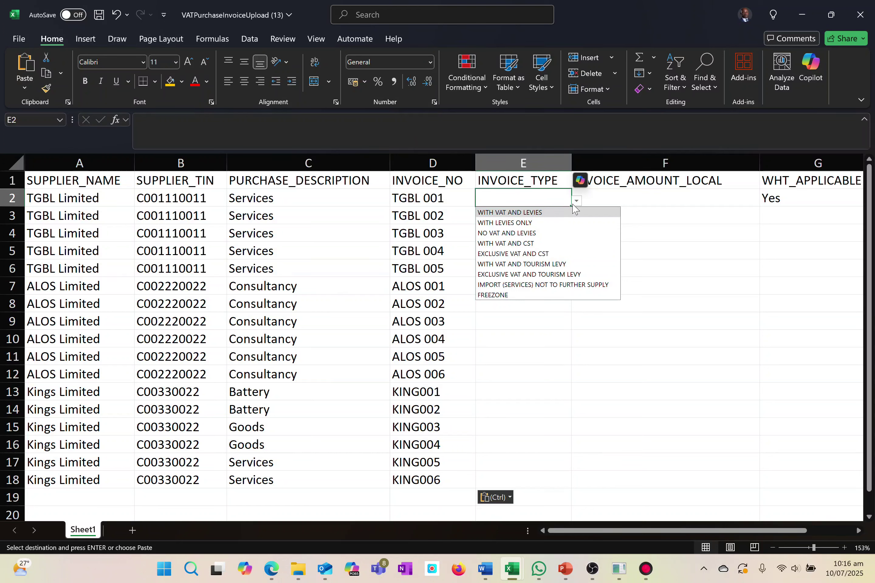
pyautogui.click(552, 214)
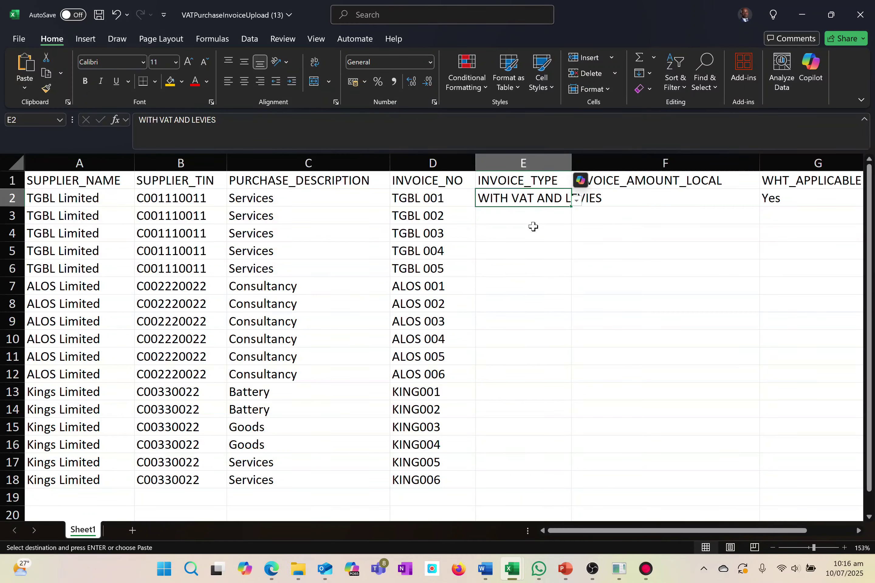
pyautogui.click(543, 215)
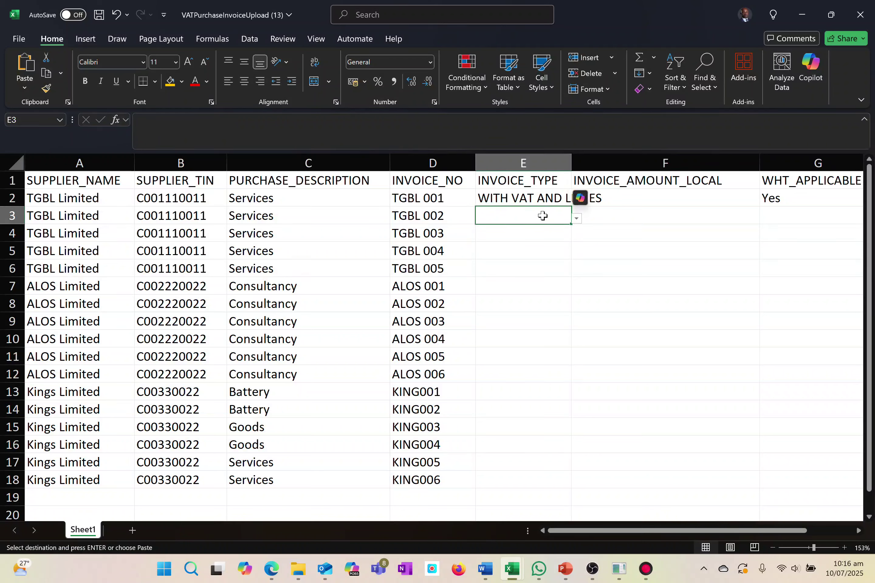
pyautogui.click(636, 201)
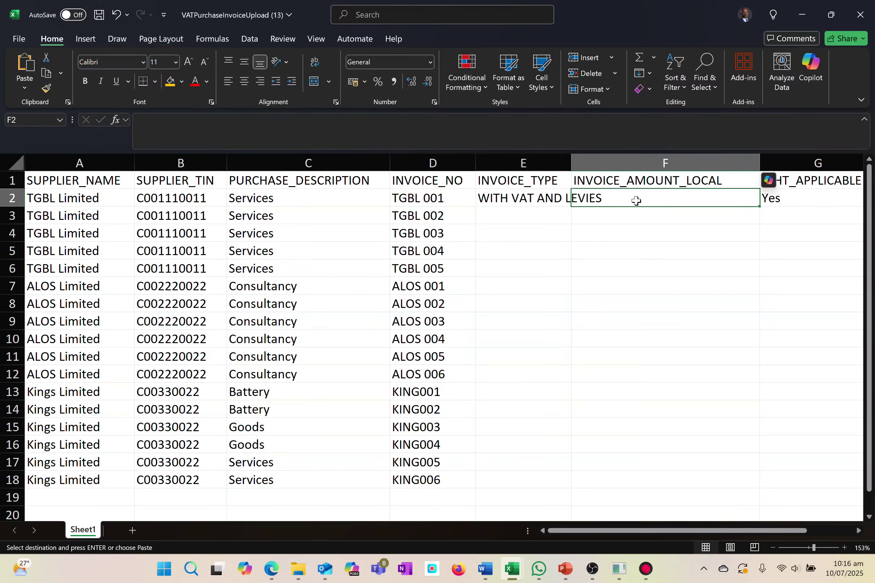
# - Set the invoice type in cell E3 to NO VAT AND LEVIES
pyautogui.click(555, 220)
pyautogui.click(575, 220)
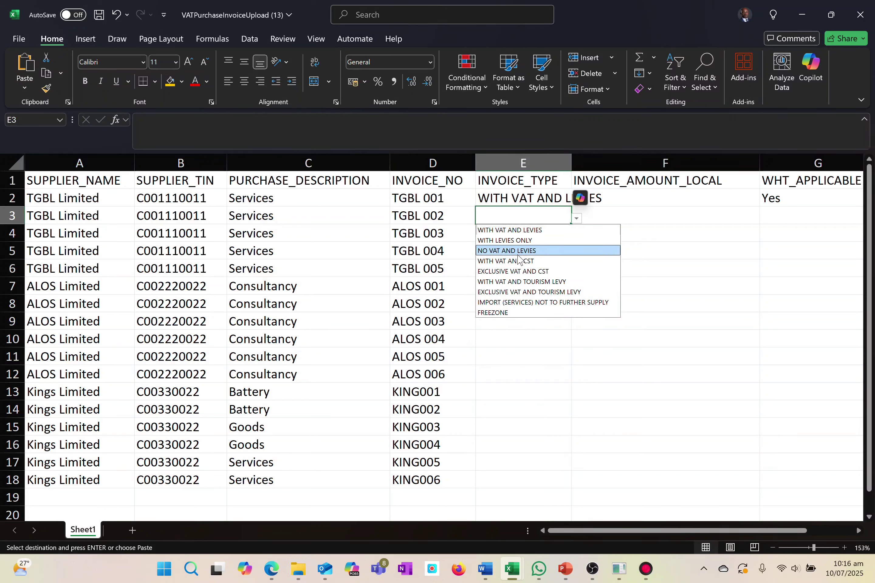
pyautogui.click(527, 251)
pyautogui.click(631, 217)
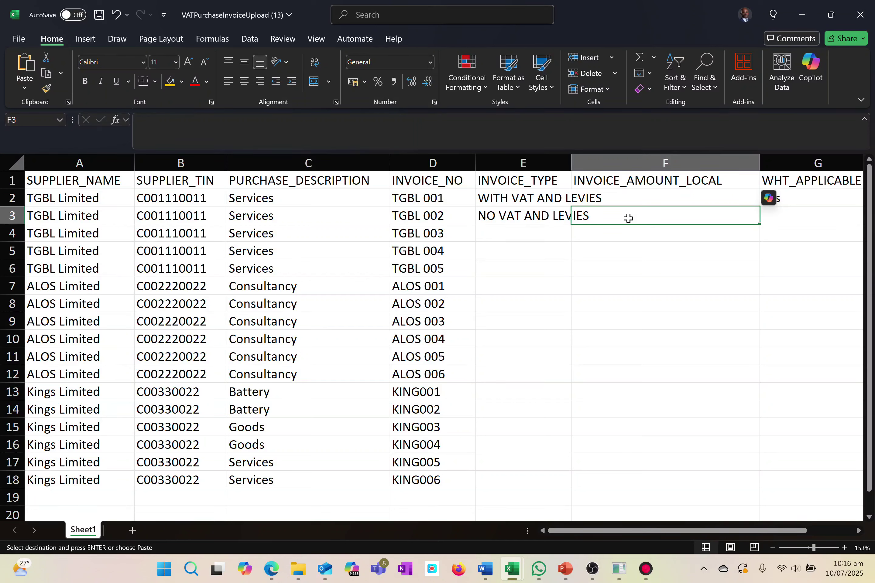
# - Set the invoice type in cell E4 to EXCLUSIVE VAT AND CST
pyautogui.click(539, 234)
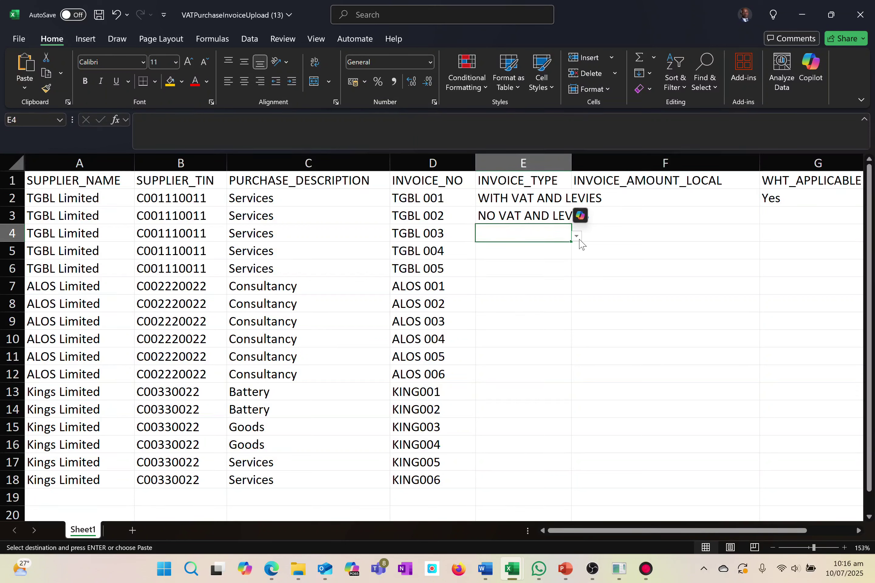
pyautogui.click(578, 237)
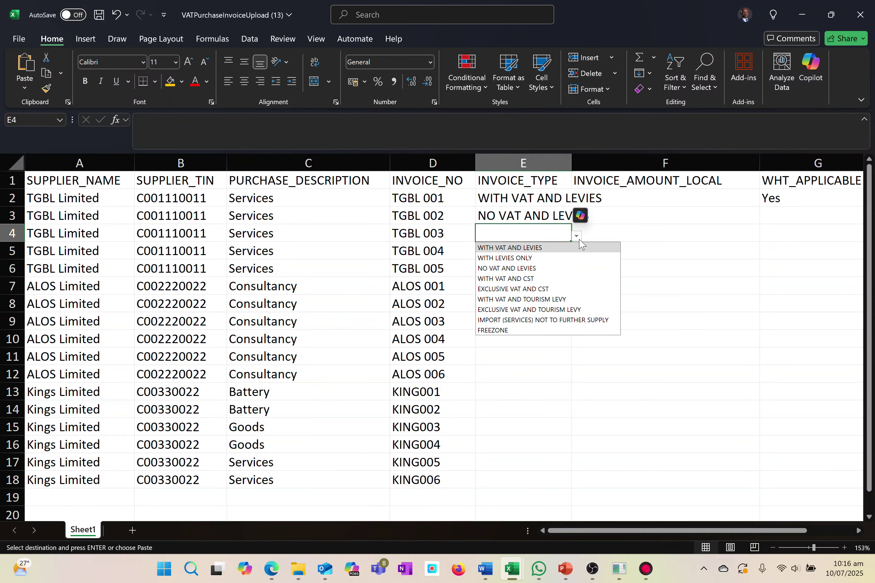
pyautogui.click(519, 290)
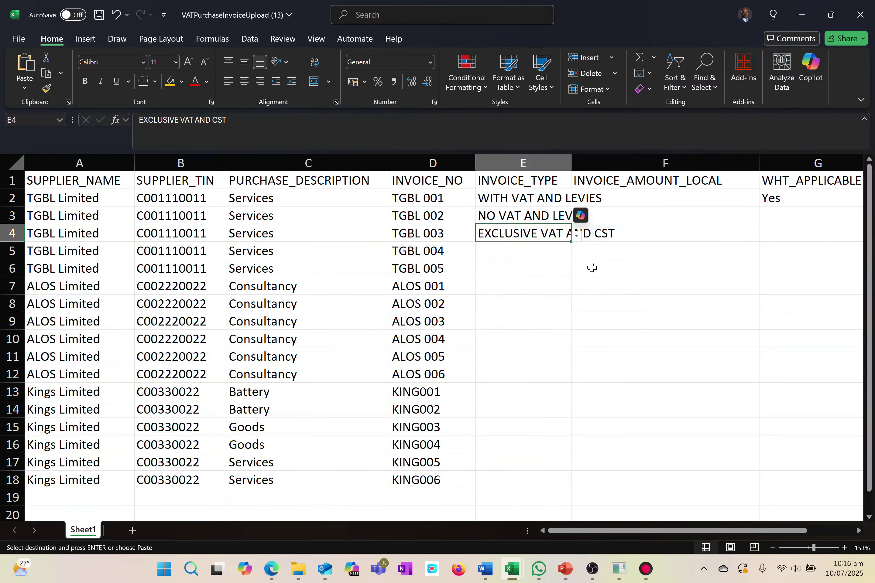
pyautogui.click(645, 237)
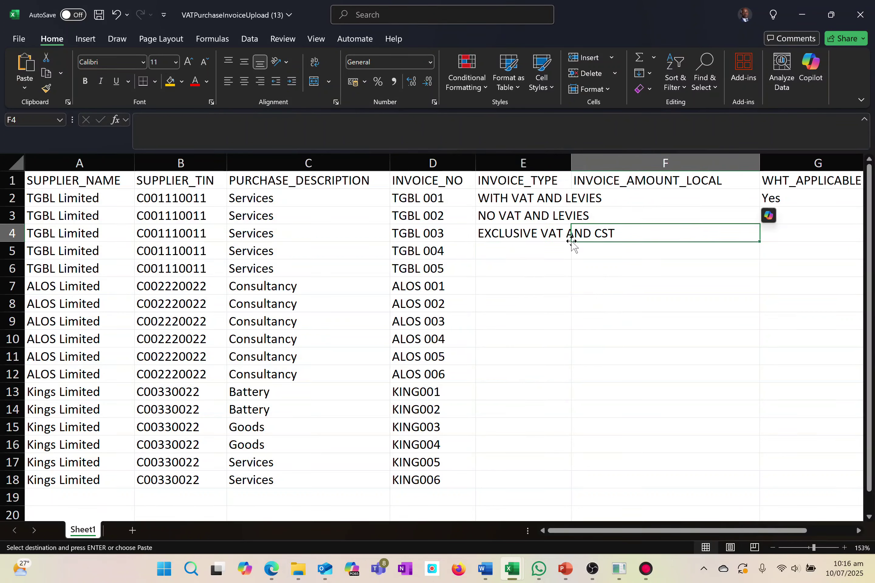
pyautogui.click(531, 236)
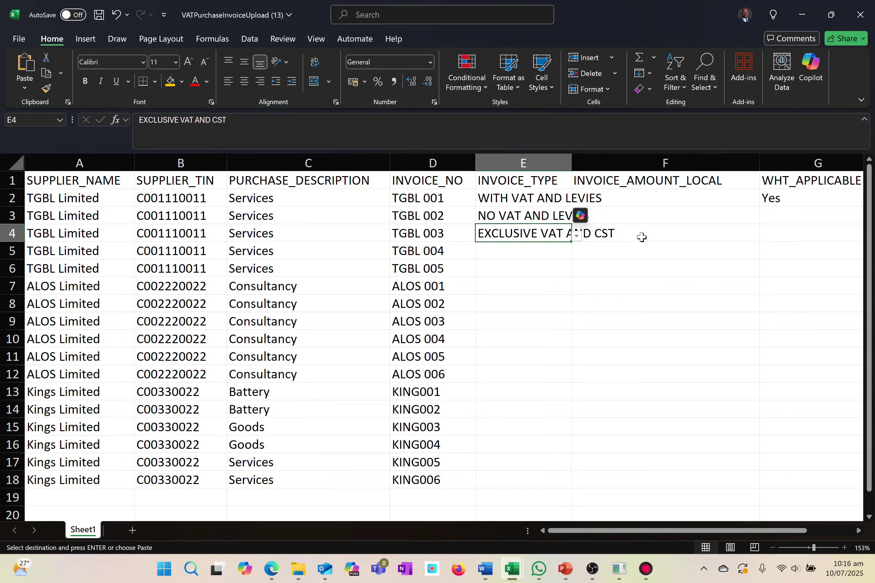
# - Set the invoice type in cell E5 to WITH VAT AND TOURISM LEVY
pyautogui.click(564, 252)
pyautogui.click(577, 255)
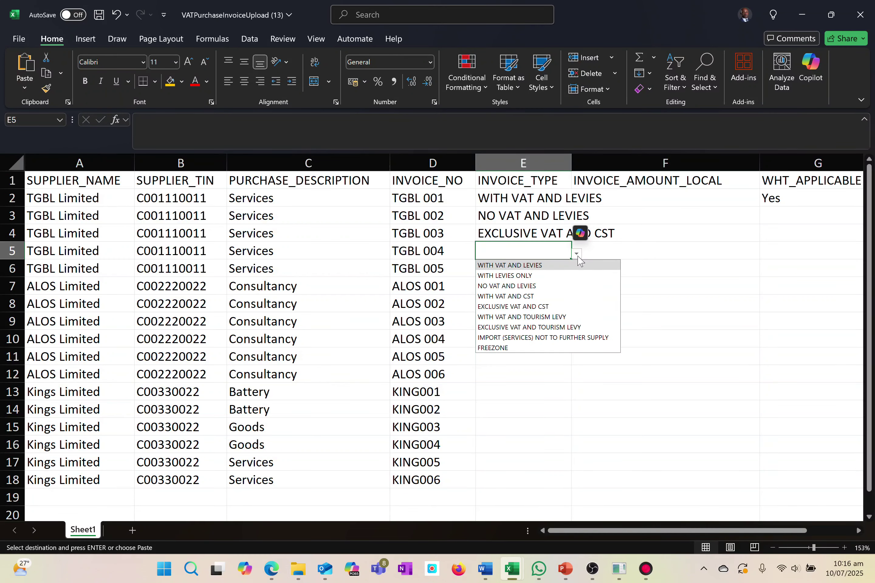
pyautogui.click(503, 318)
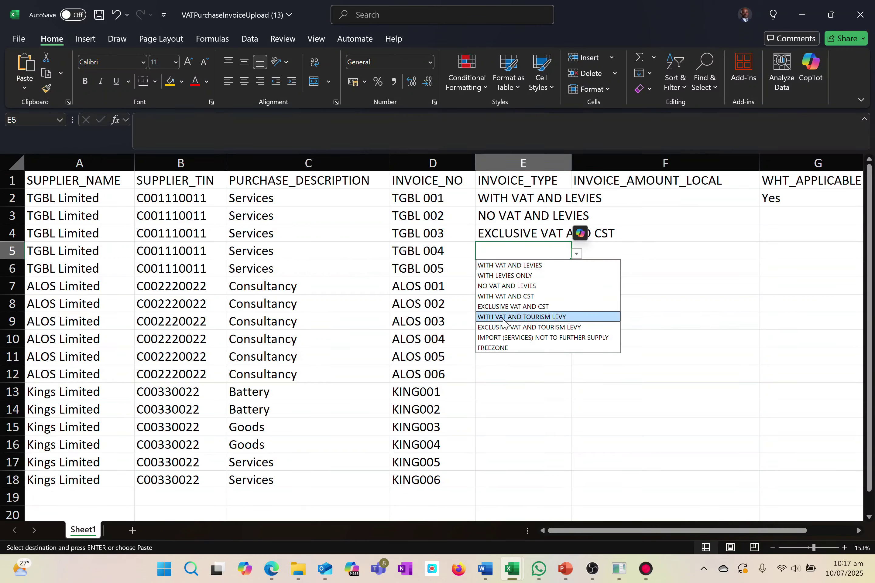
pyautogui.click(503, 318)
pyautogui.click(492, 269)
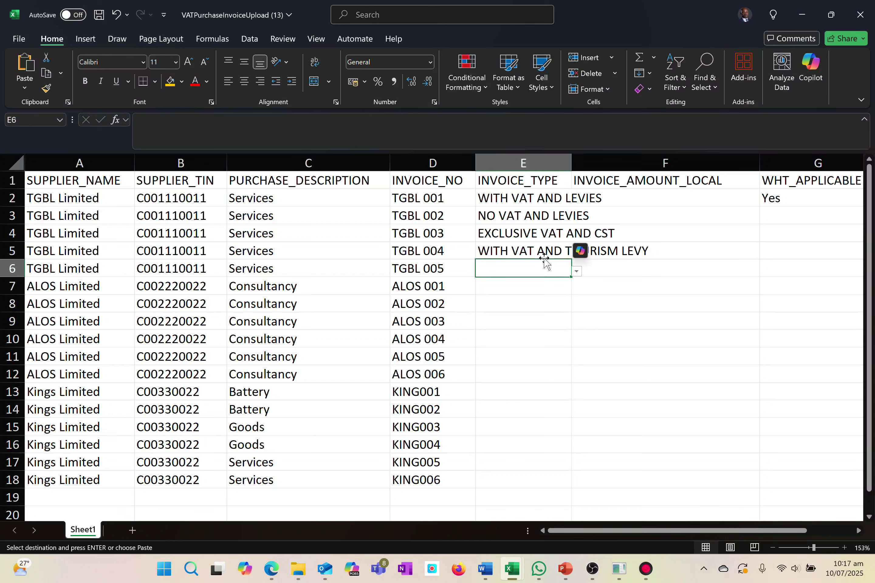
pyautogui.click(535, 256)
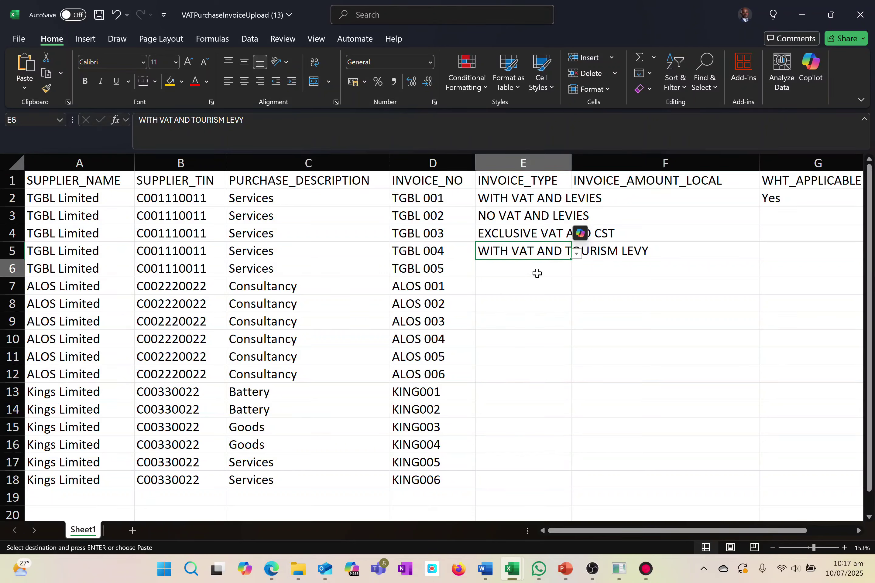
# - Set the invoice type in cell E6 to IMPORT (SERVICES) NOT TO FURTHER SUPPLY
pyautogui.click(537, 273)
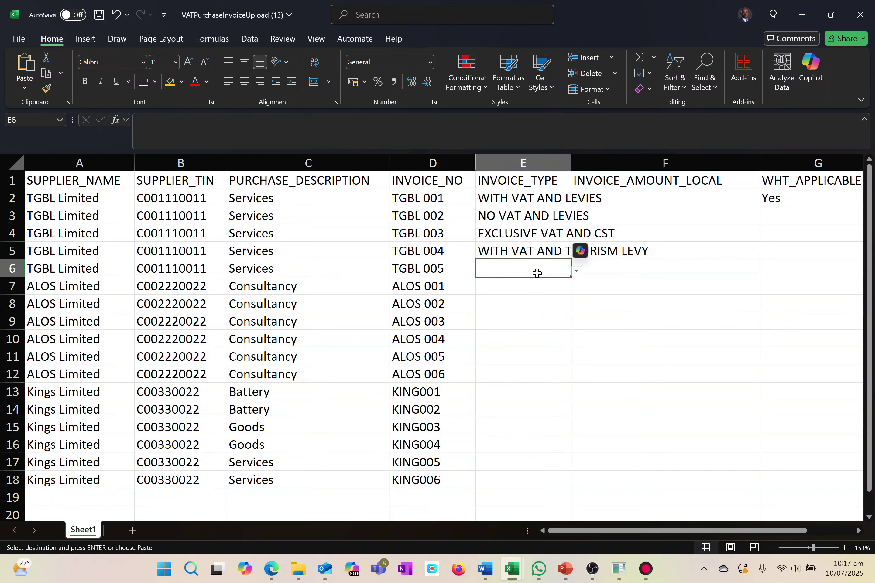
pyautogui.click(578, 273)
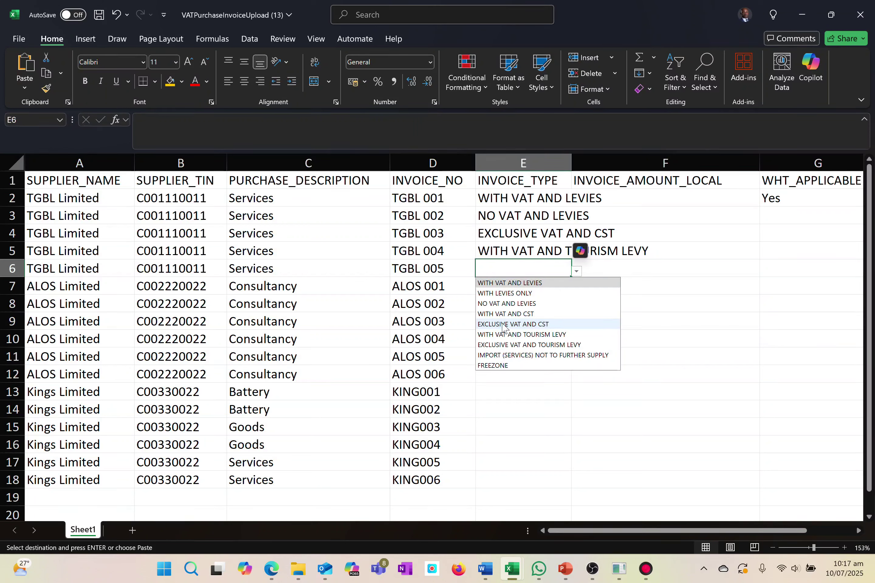
pyautogui.click(494, 357)
pyautogui.click(521, 286)
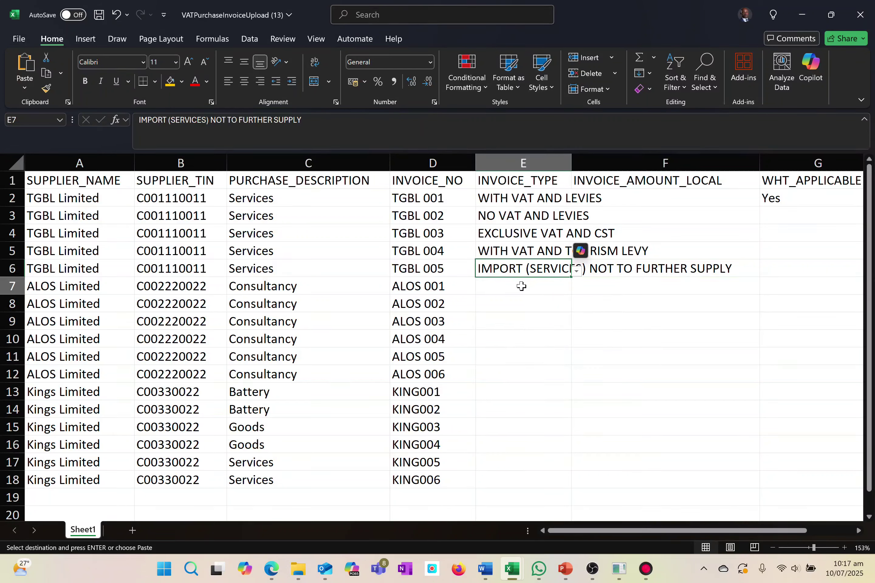
pyautogui.click(514, 270)
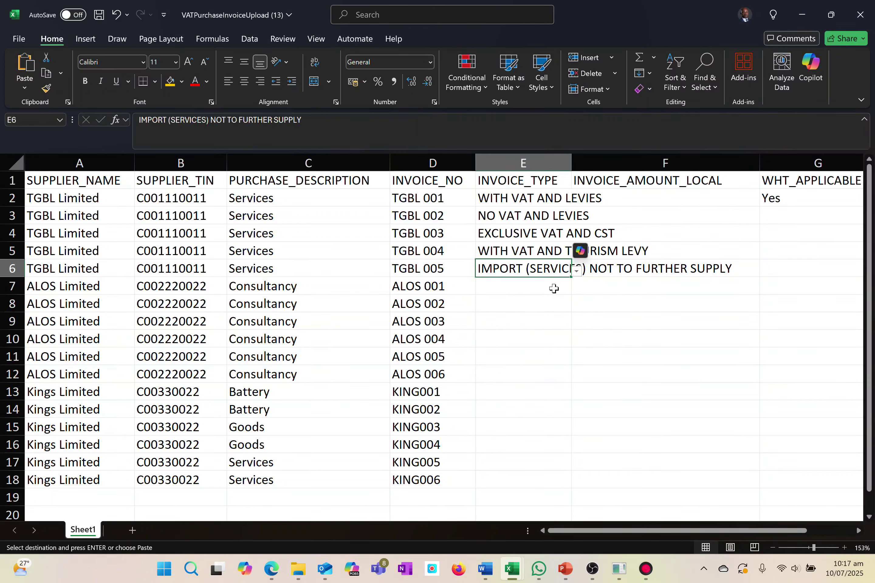
# - Set the invoice type in cell E7 to FREEZONE
pyautogui.click(526, 290)
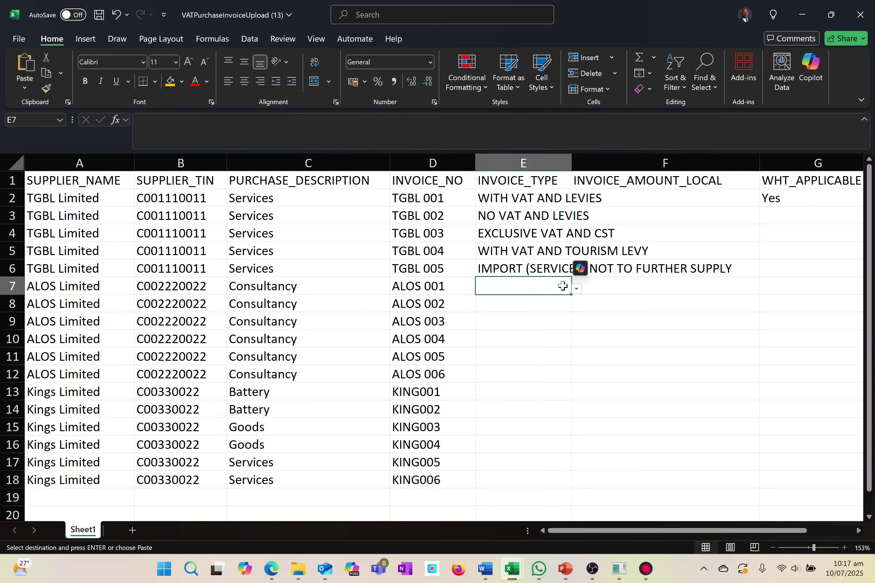
pyautogui.click(578, 289)
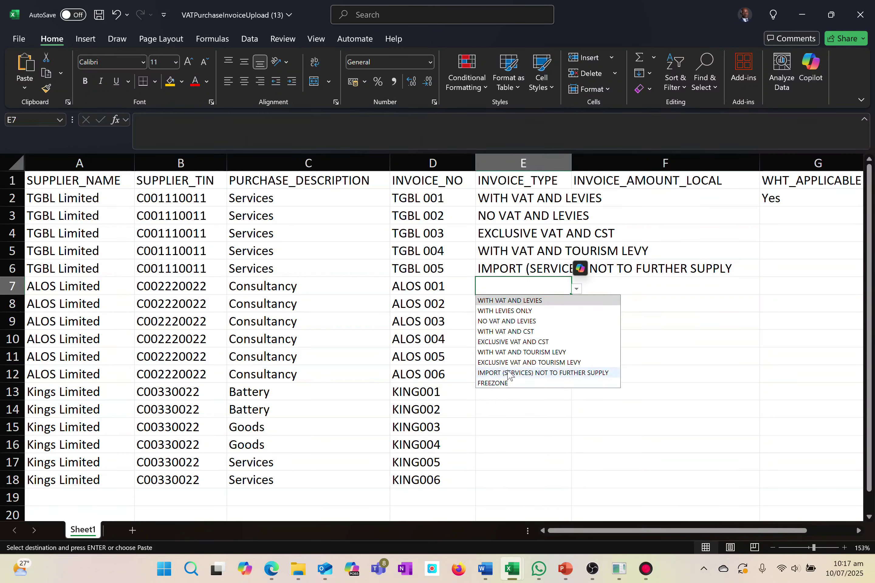
pyautogui.click(496, 384)
# - Copy the invoice types in E2:E7 down the column through row 18, clearing the surplus entry in E19
pyautogui.moveTo(546, 205); pyautogui.dragTo(521, 288)
pyautogui.click(510, 304)
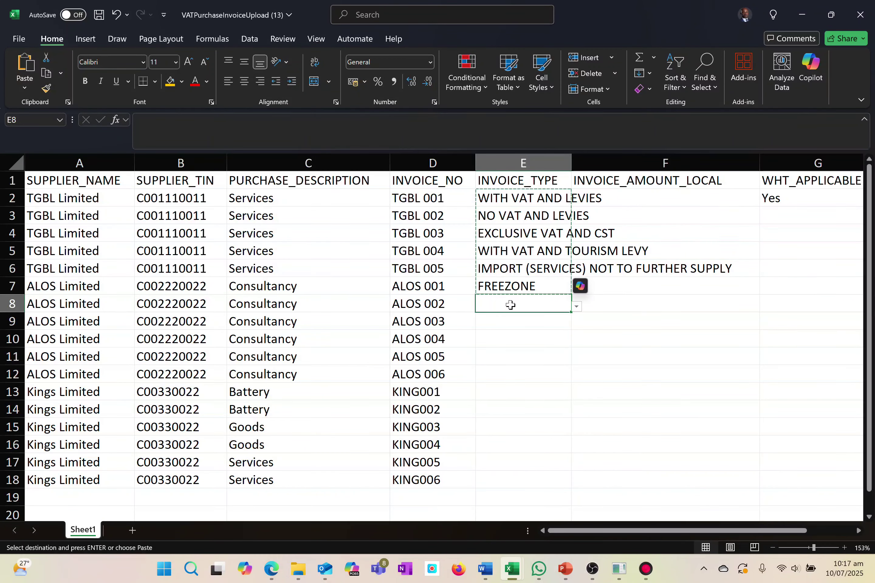
pyautogui.hotkey('ctrl', 'v')
pyautogui.click(489, 409)
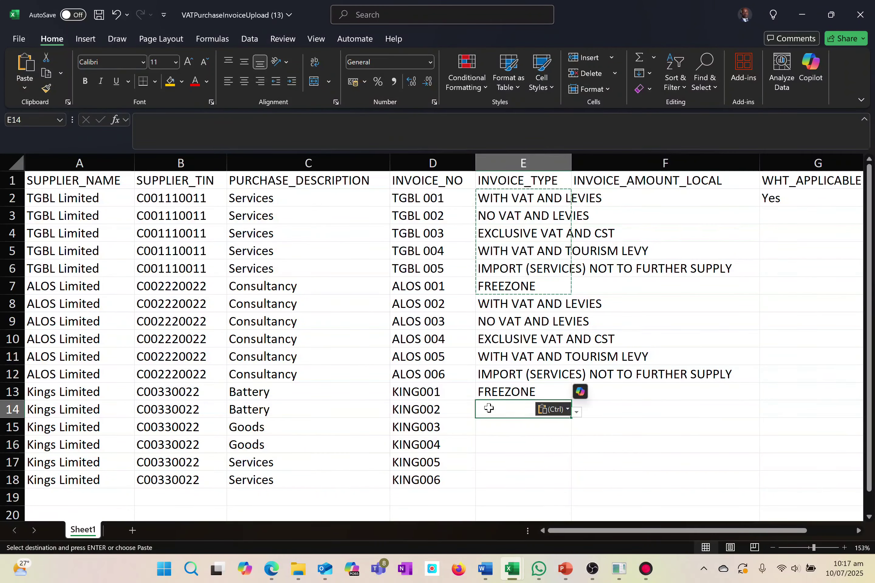
pyautogui.hotkey('ctrl', 'v')
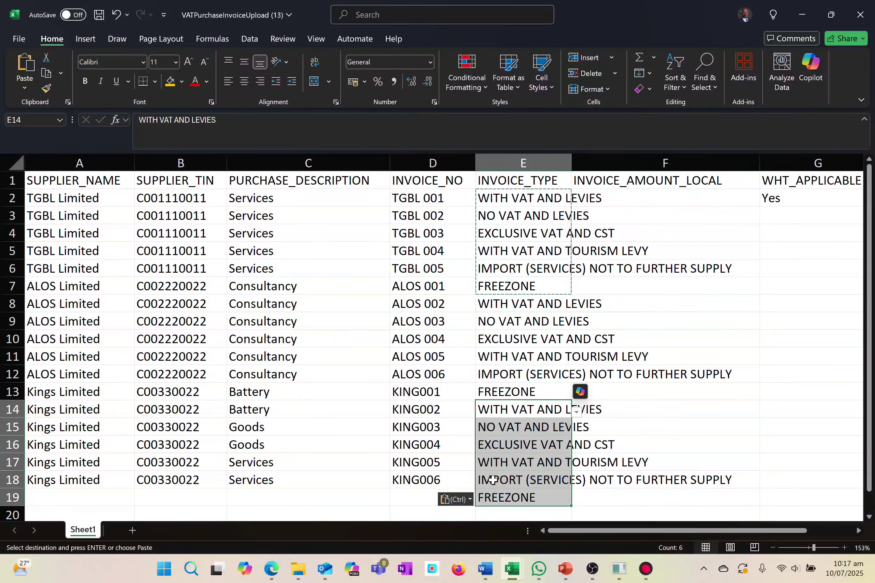
pyautogui.click(491, 497)
pyautogui.press('Delete')
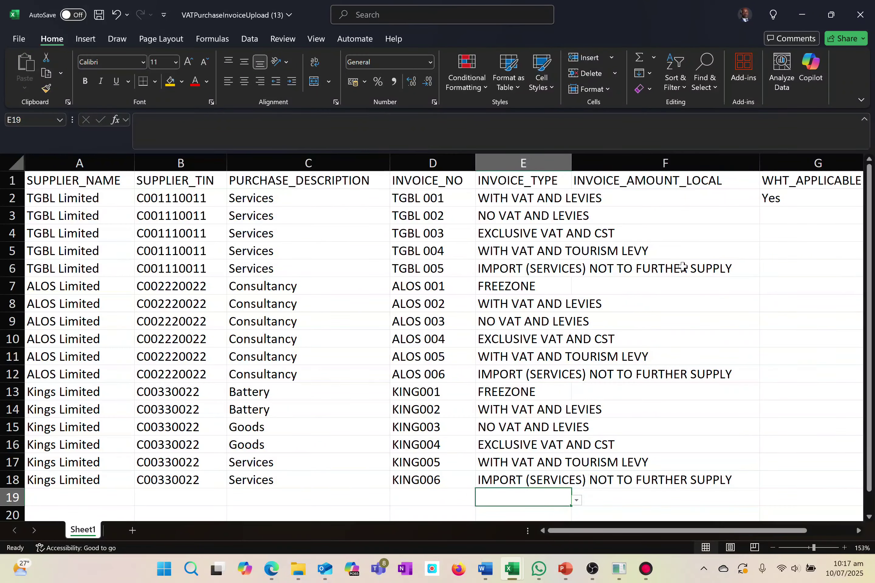
# - Enter the local invoice amounts 10000, 20000 and 30000 in cells F2, F3 and F4
pyautogui.click(668, 198)
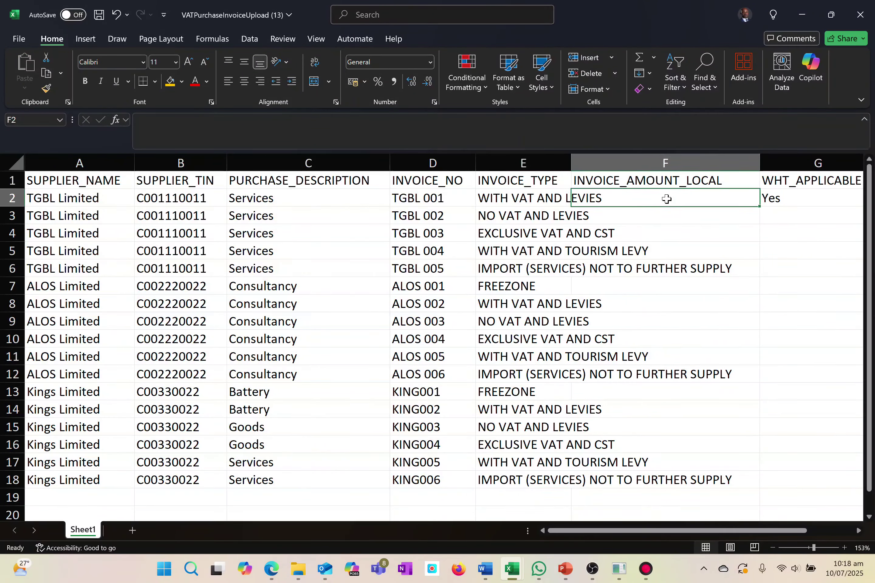
pyautogui.write('10000')
pyautogui.press('Return')
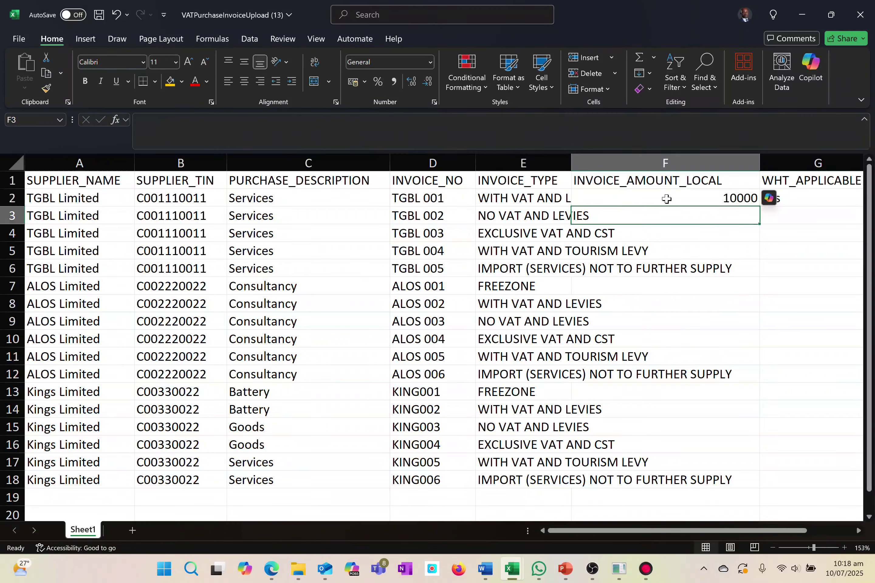
pyautogui.write('2000')
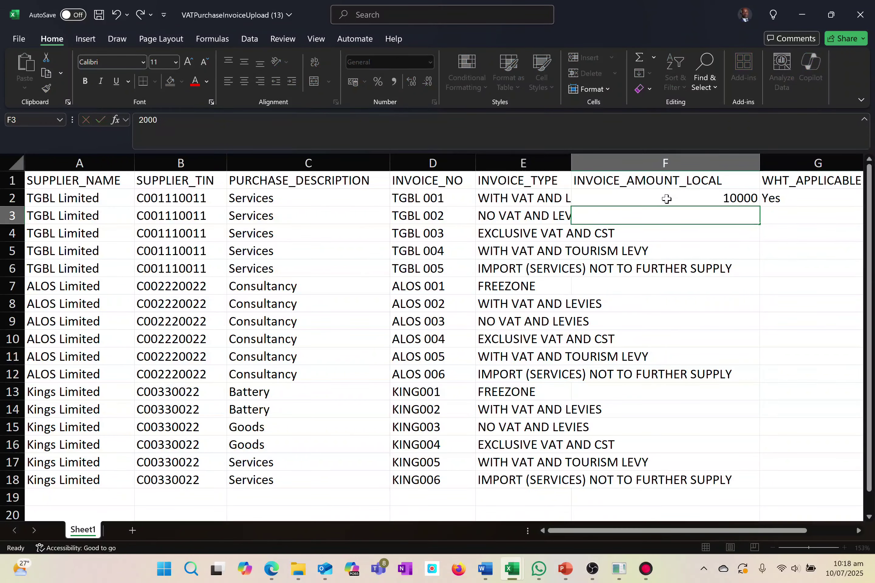
pyautogui.press('Return')
pyautogui.press('Up')
pyautogui.write('20000')
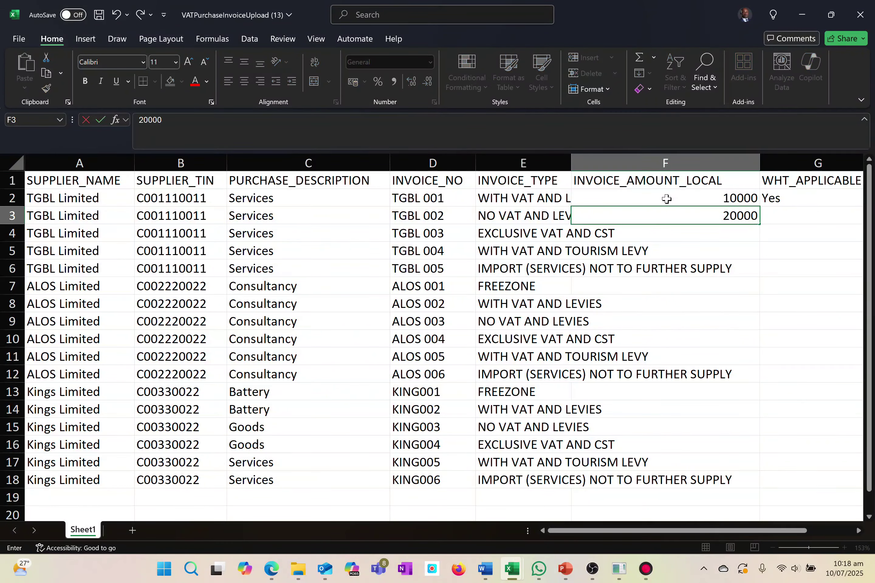
pyautogui.press('Return')
pyautogui.write('30000')
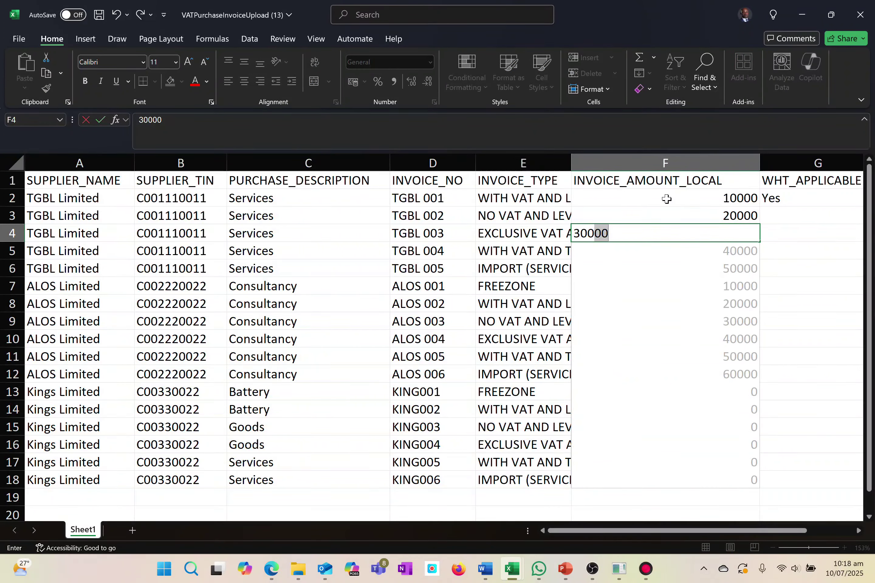
pyautogui.press('Return')
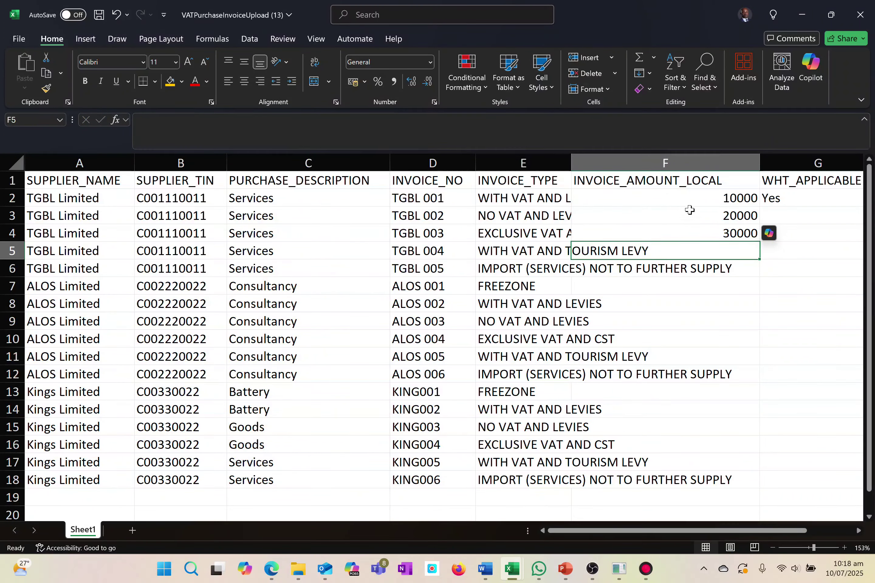
# - Extend the invoice amount series from F2:F4 down to row 18
pyautogui.click(733, 199)
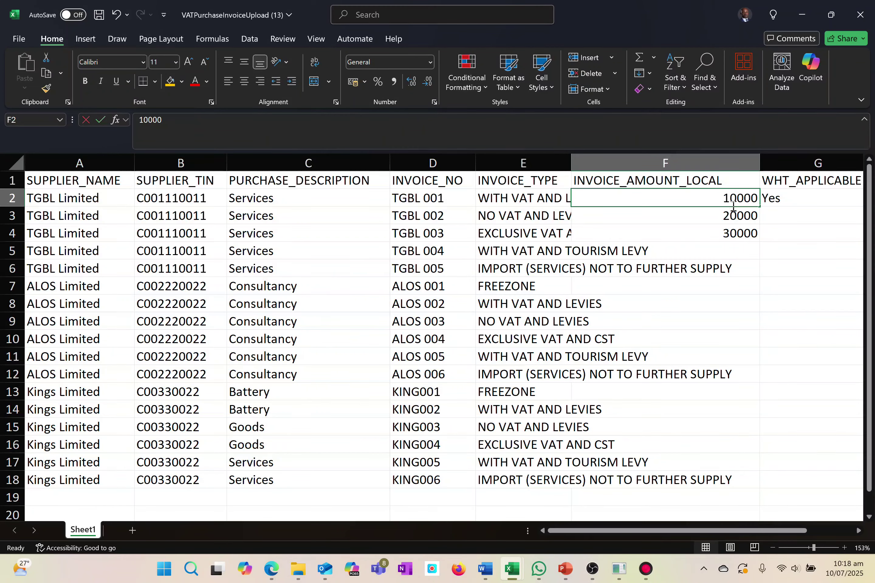
pyautogui.moveTo(734, 207); pyautogui.dragTo(742, 229)
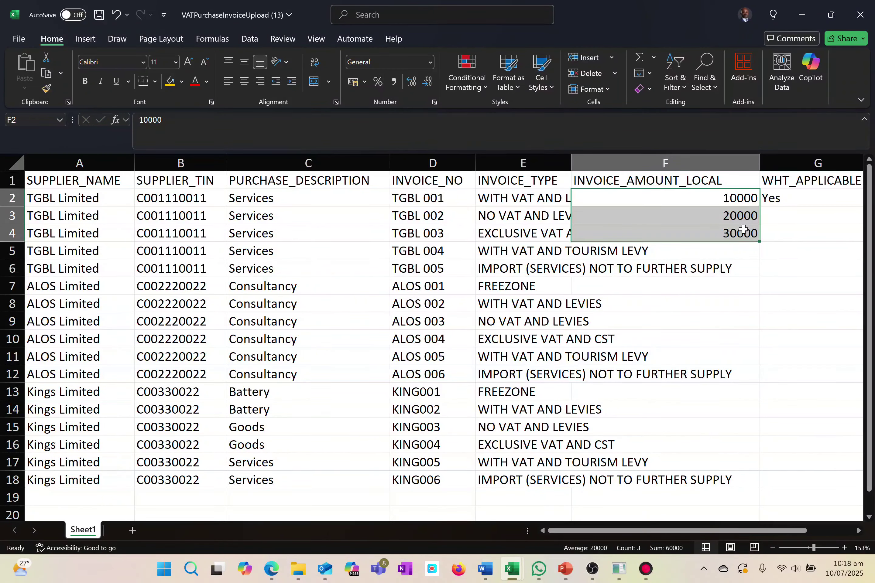
pyautogui.doubleClick(759, 241)
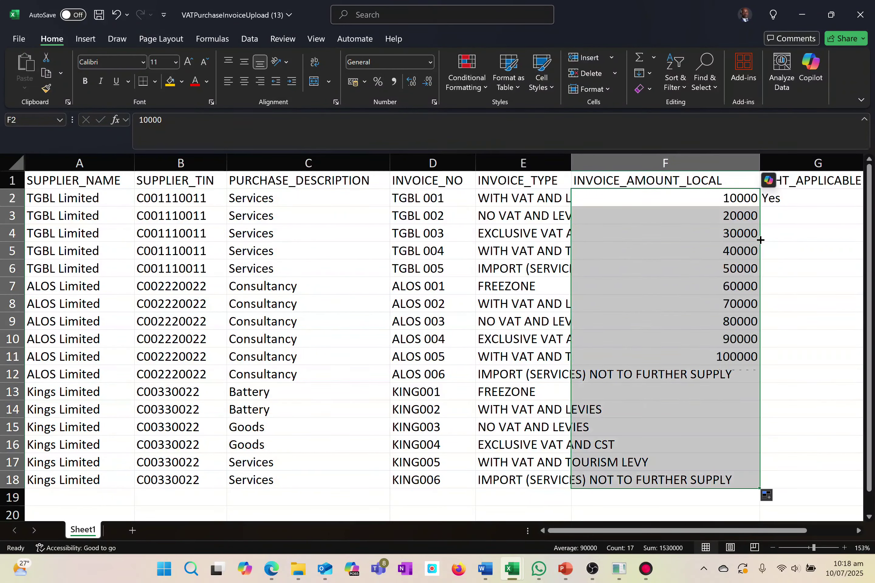
# - Set WHT_APPLICABLE to Yes in cells G2, G3 and G4
pyautogui.click(798, 206)
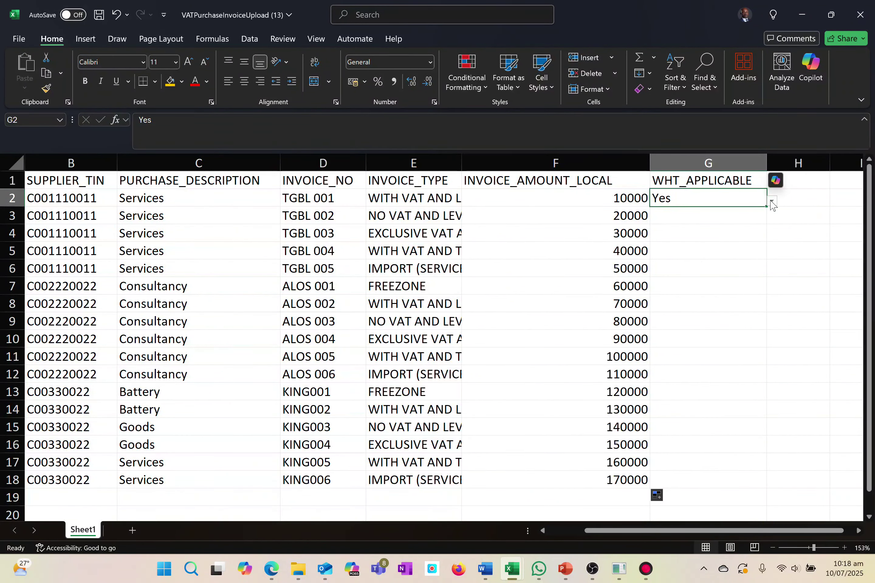
pyautogui.click(771, 202)
pyautogui.click(682, 215)
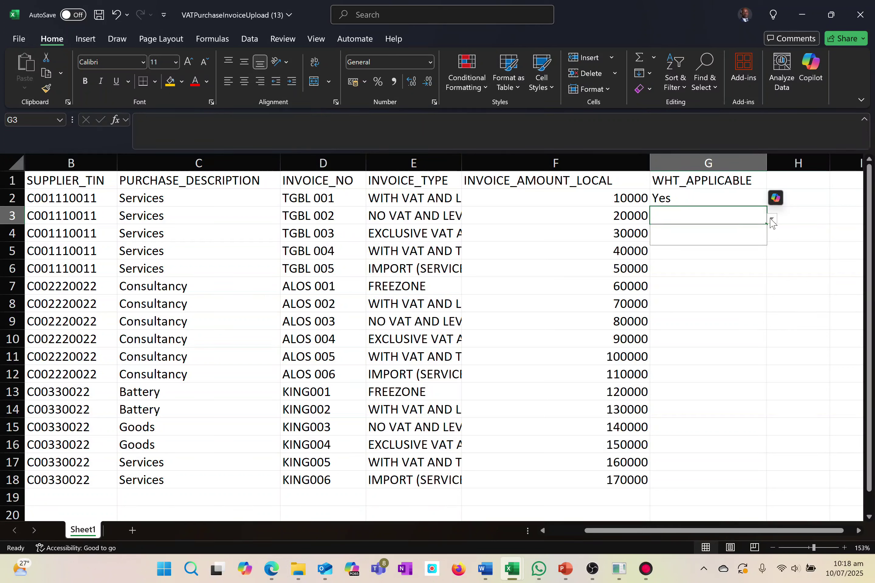
pyautogui.click(702, 230)
pyautogui.click(704, 235)
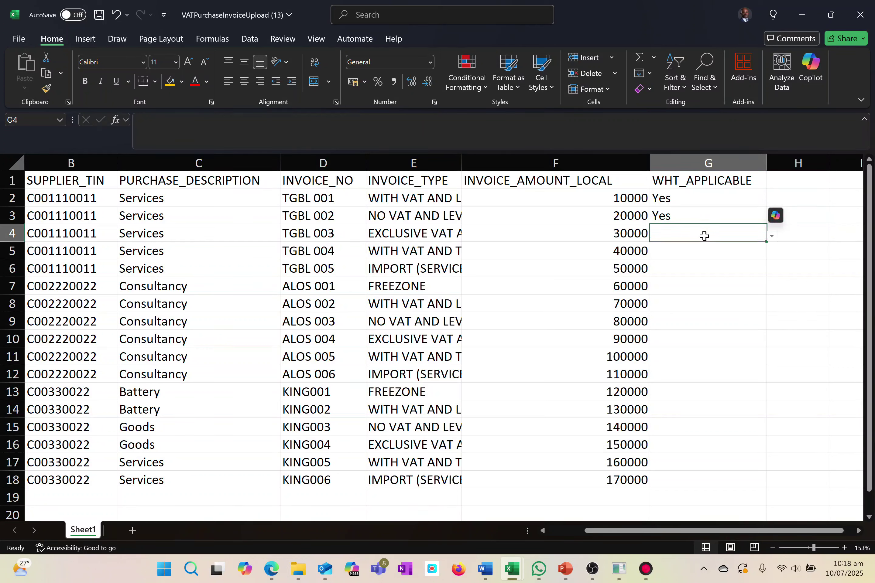
pyautogui.click(772, 237)
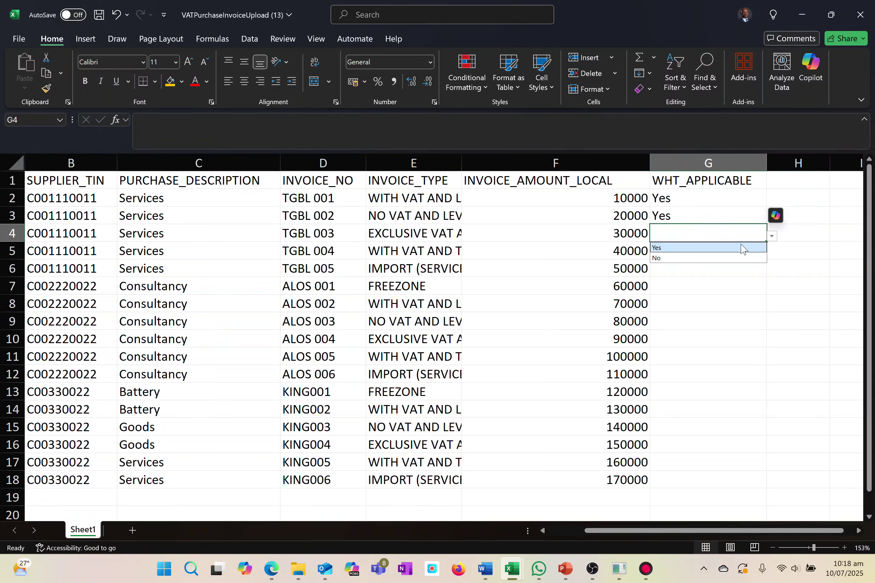
pyautogui.click(708, 248)
# - Copy the Yes value from G4 into cells G5 through G18
pyautogui.hotkey('ctrl', 'c')
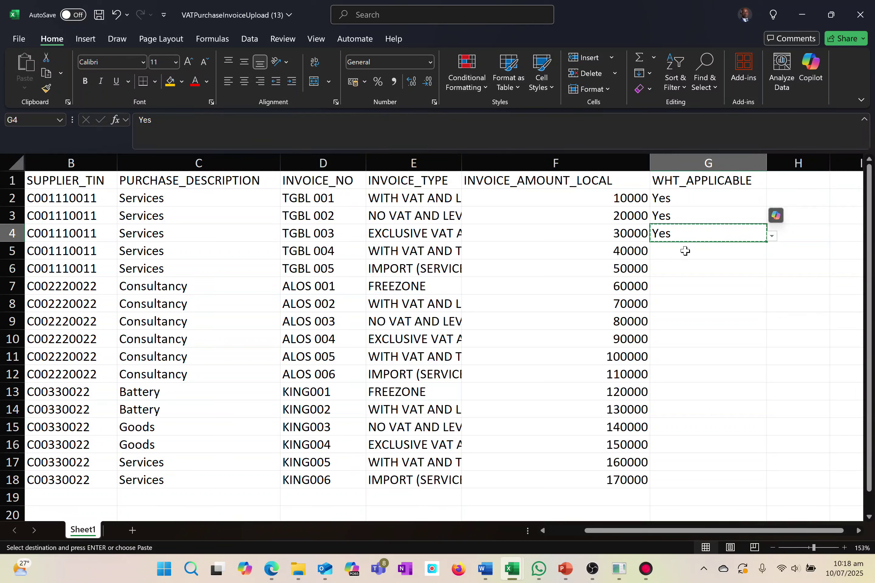
pyautogui.click(684, 251)
pyautogui.moveTo(684, 251); pyautogui.dragTo(685, 479)
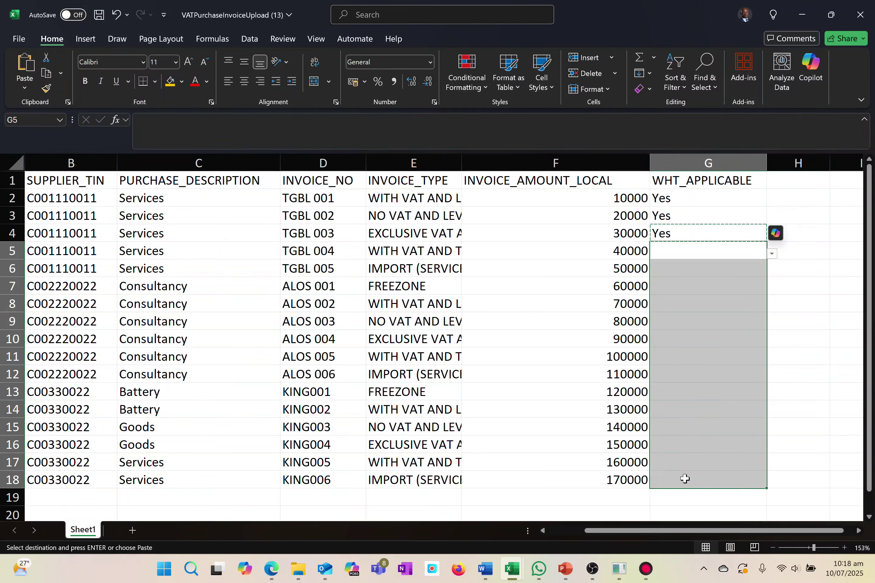
pyautogui.hotkey('ctrl', 'v')
# - Change WHT_APPLICABLE to No for invoices ALOS 004 to ALOS 006 in cells G10:G12
pyautogui.click(687, 334)
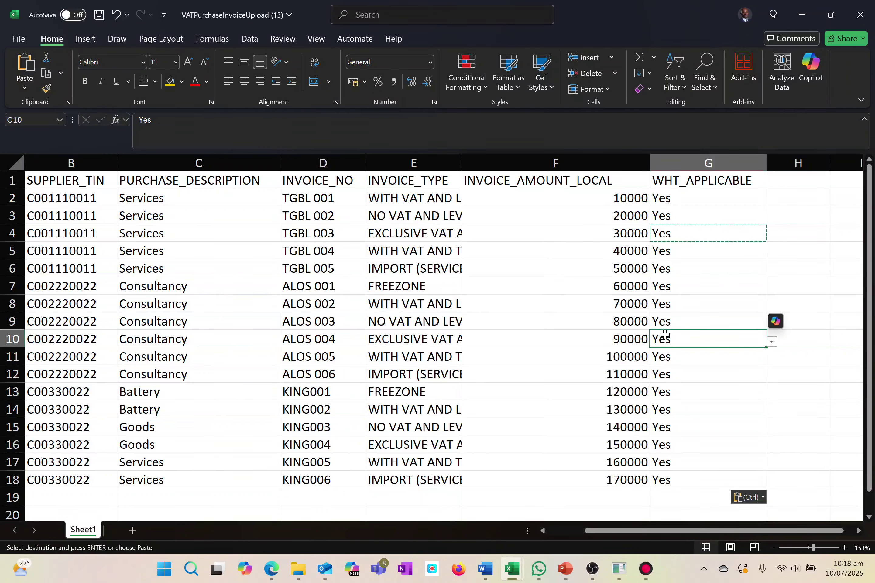
pyautogui.press('Escape')
pyautogui.write('n')
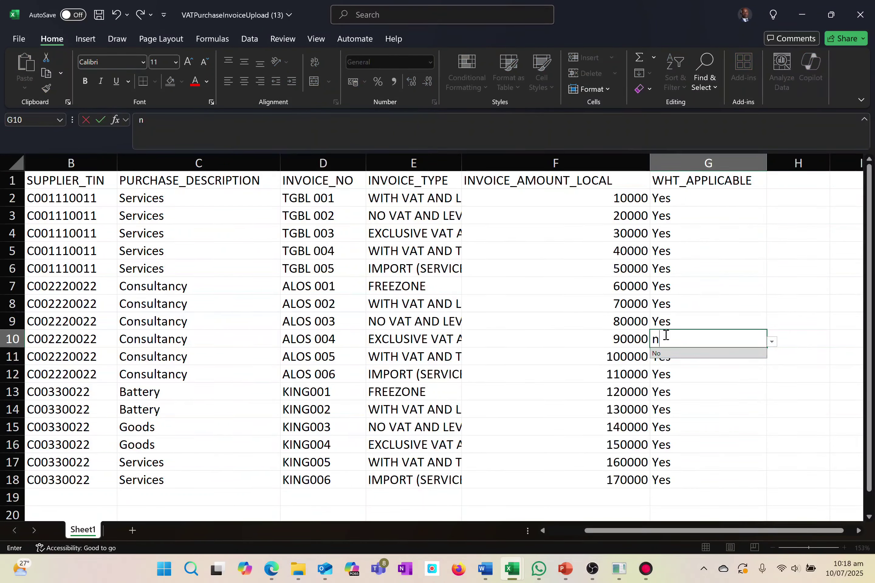
pyautogui.press('Return')
pyautogui.write('n')
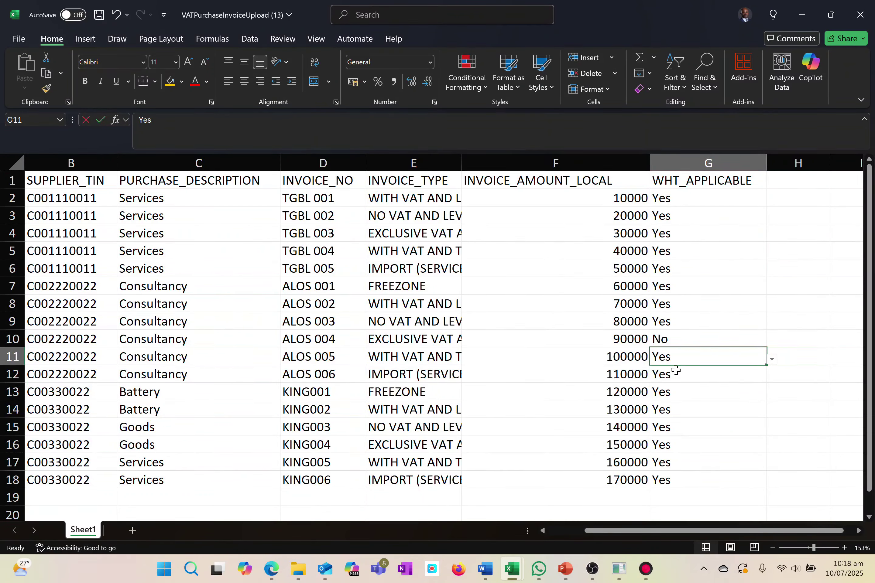
pyautogui.press('Return')
pyautogui.write('nO')
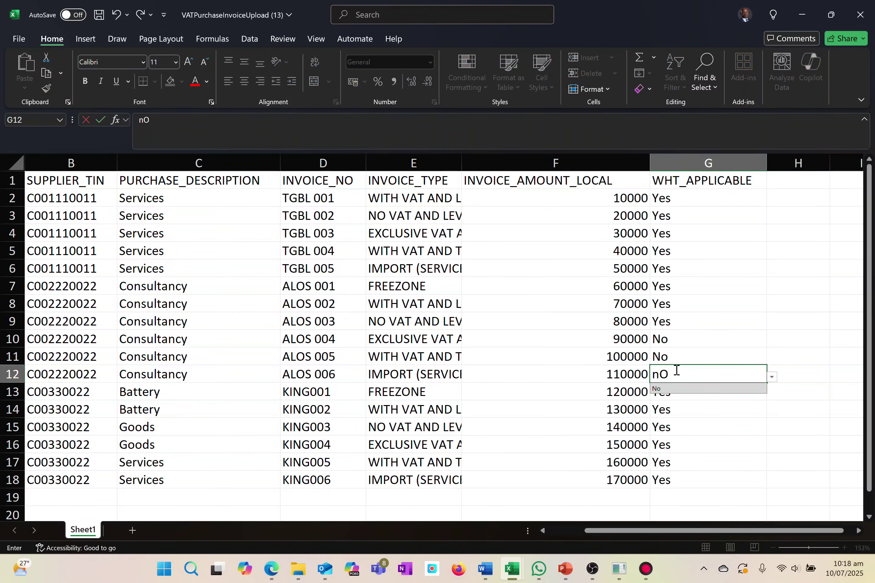
pyautogui.press('Return')
pyautogui.moveTo(669, 338); pyautogui.dragTo(664, 376)
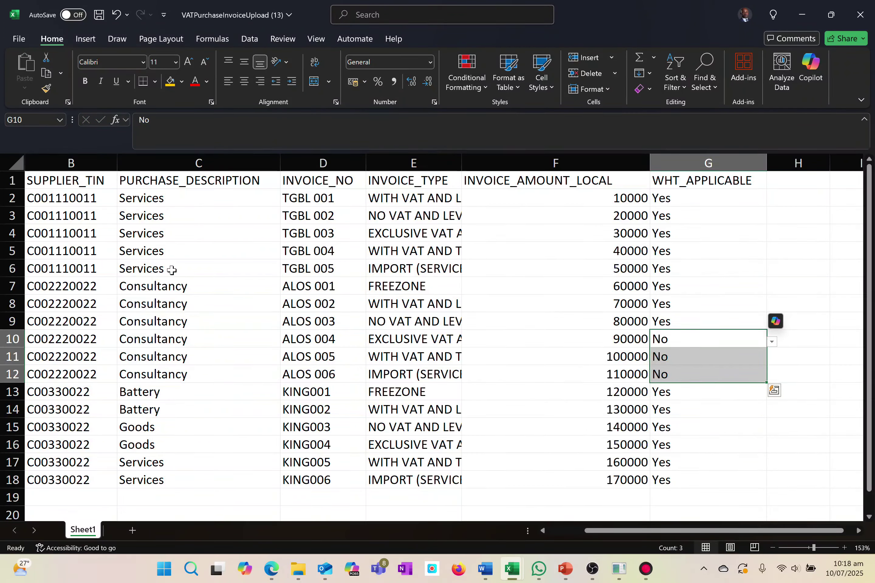
# - Save the workbook in Downloads as "VATPurchaseInvoiceUpload (13) tEST 2" and close it
pyautogui.click(20, 40)
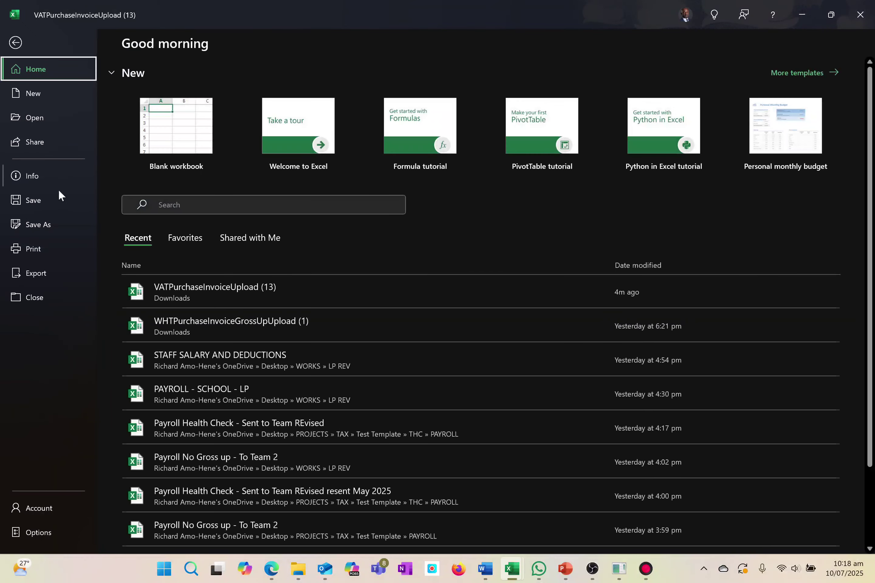
pyautogui.click(38, 223)
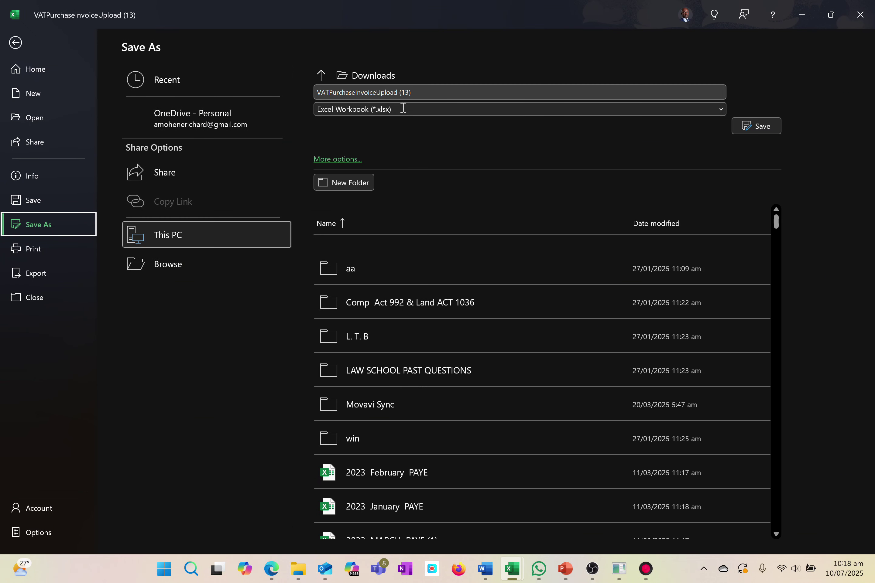
pyautogui.click(422, 93)
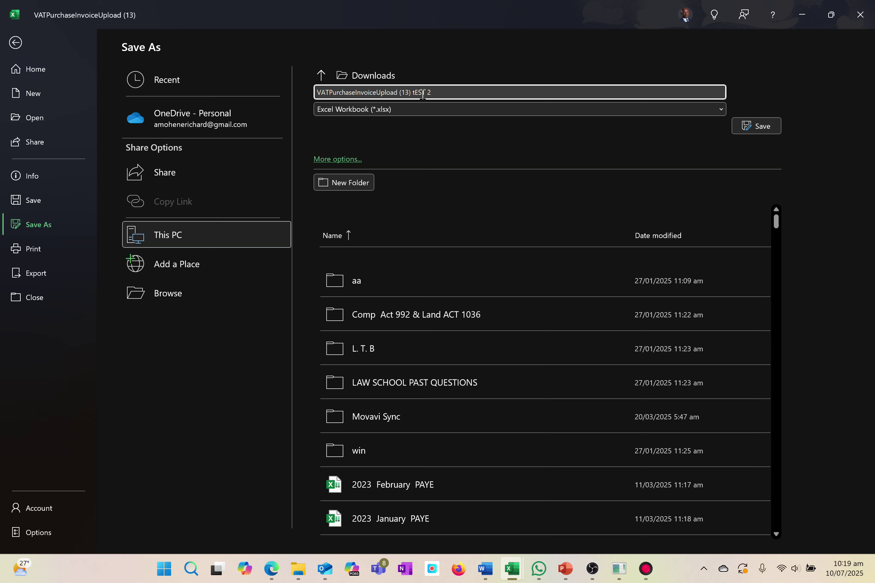
pyautogui.press('Return')
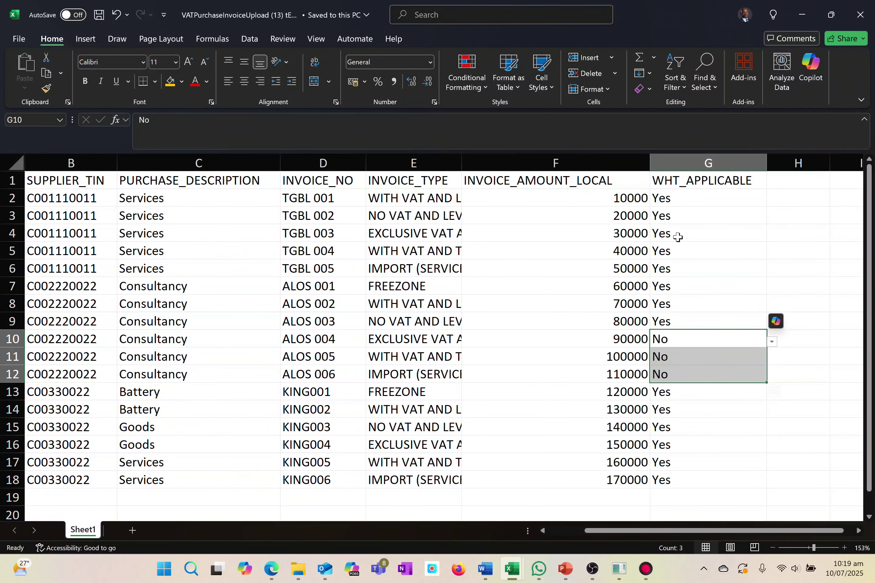
pyautogui.click(860, 14)
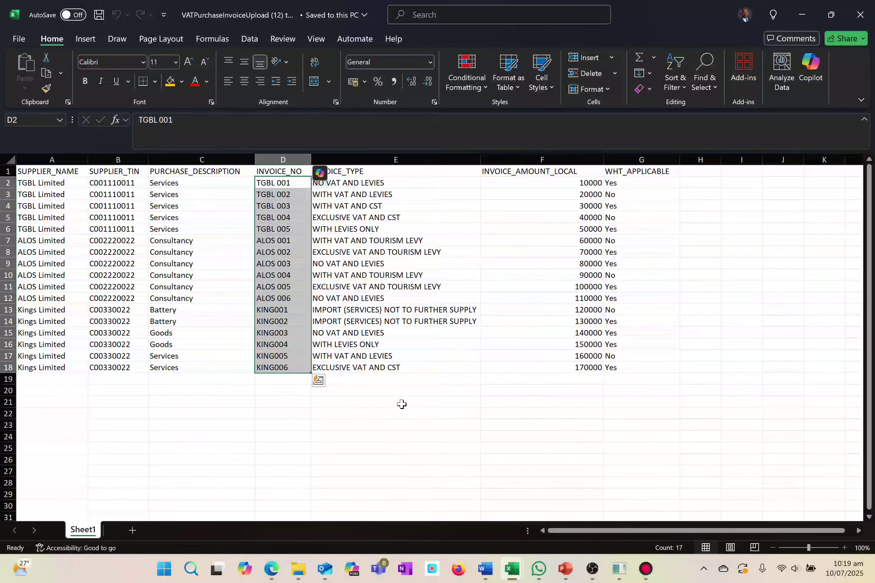
# - Switch to TaxMate in the browser and upload "VATPurchaseInvoiceUpload (13) tEST 2.xlsx" for verification, acknowledging the upload
pyautogui.hotkey('alt', 'Tab')
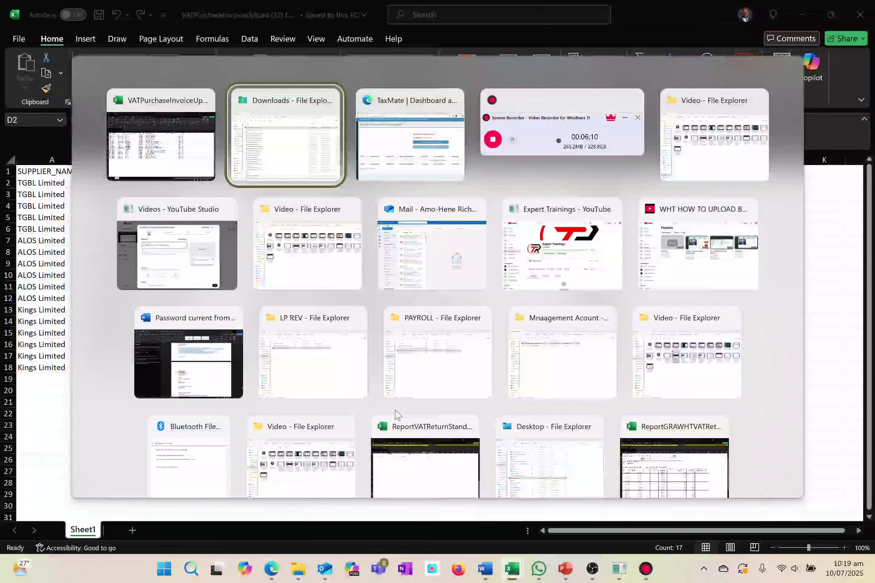
pyautogui.hotkey('alt', 'Tab')
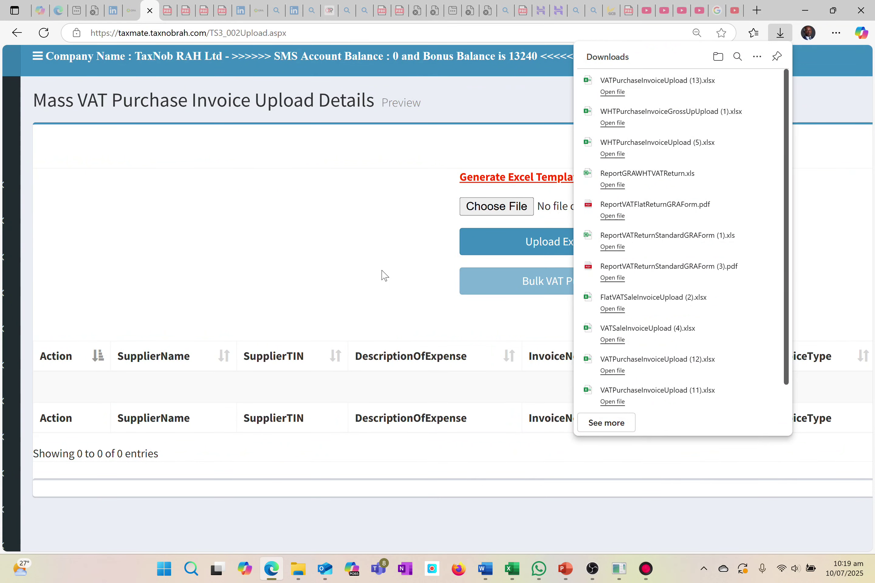
pyautogui.click(381, 275)
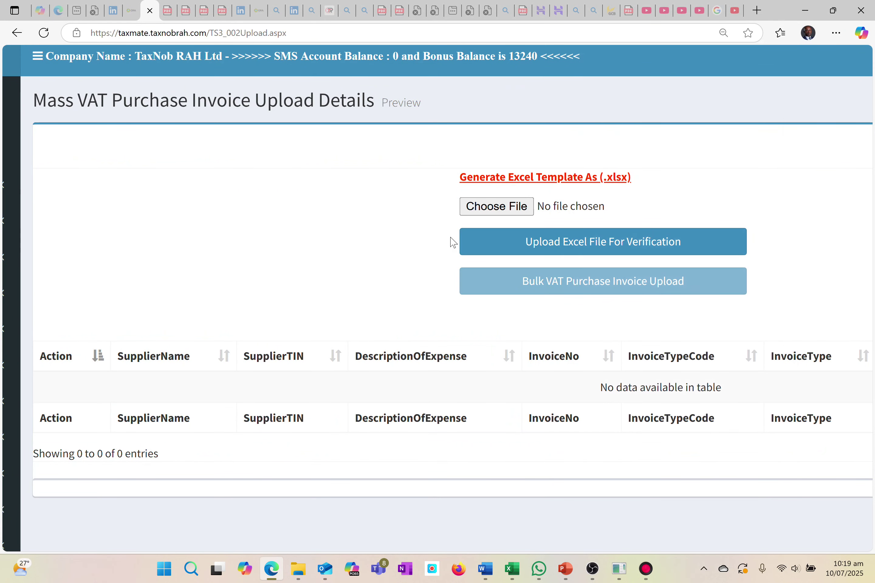
pyautogui.click(495, 206)
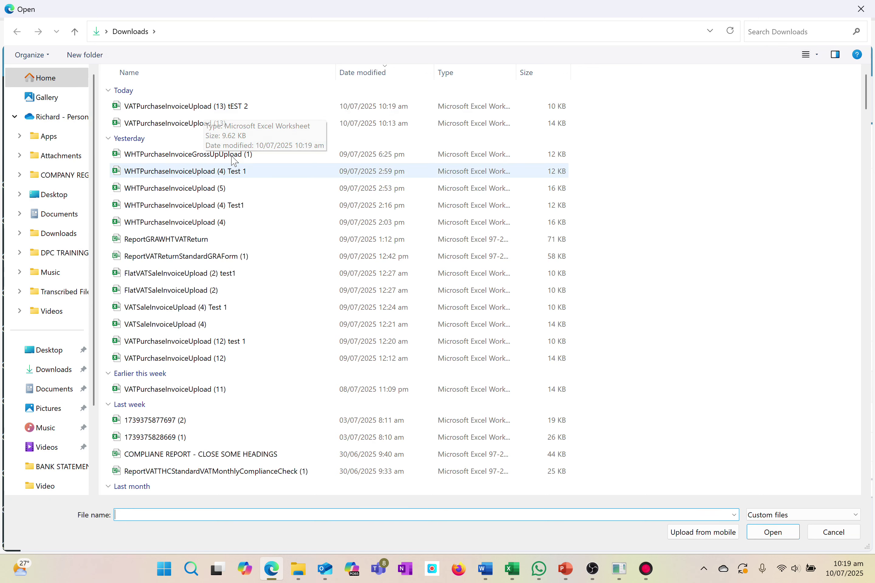
pyautogui.doubleClick(200, 109)
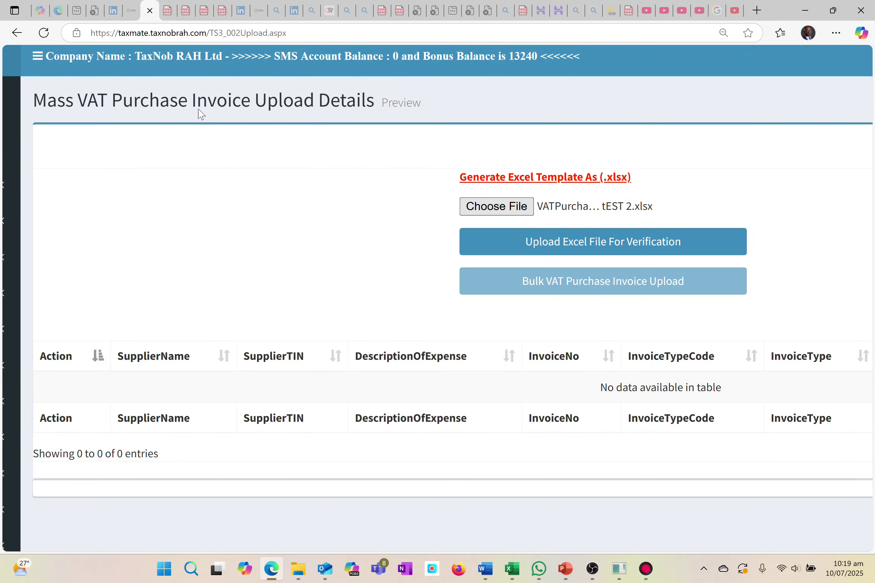
pyautogui.click(518, 251)
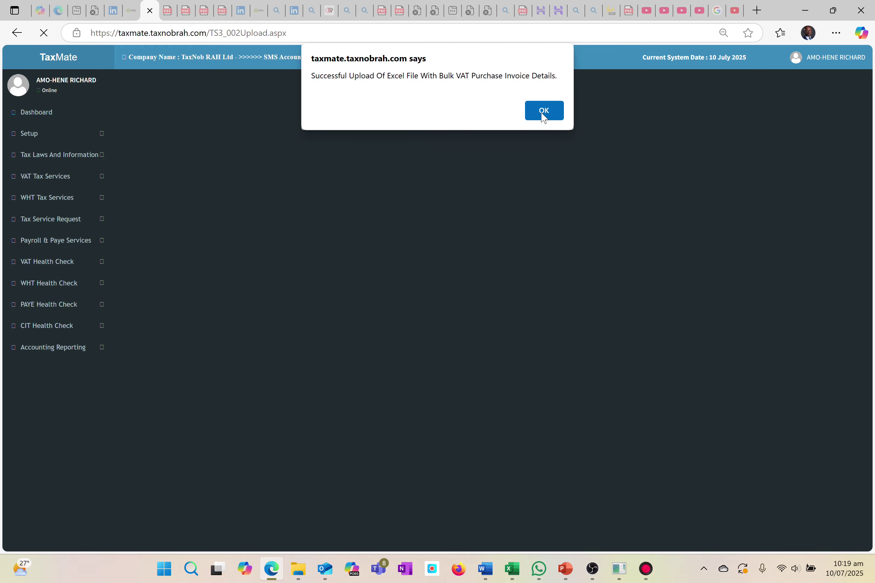
pyautogui.click(544, 113)
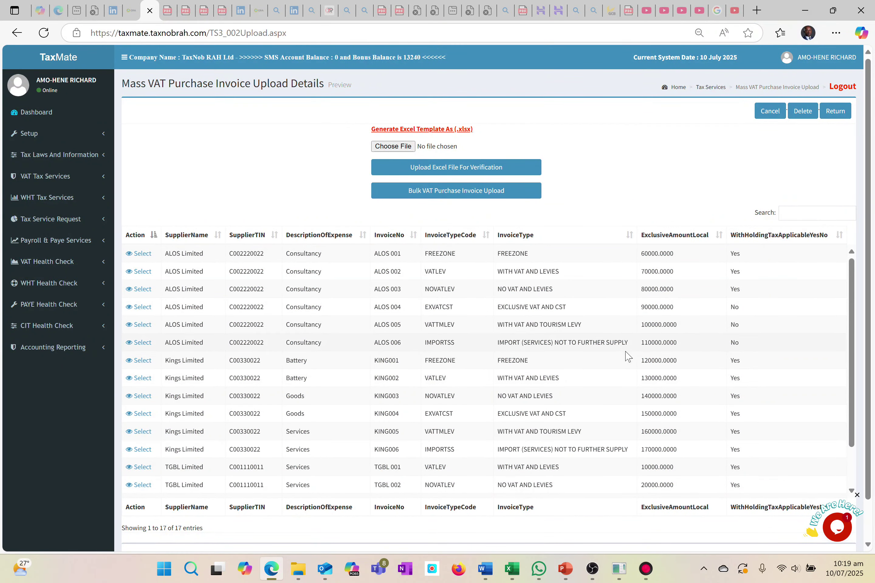
# - Review the verified invoice rows and execute the bulk VAT purchase invoice upload
pyautogui.scroll(-2, 484, 380)
pyautogui.scroll(1, 485, 380)
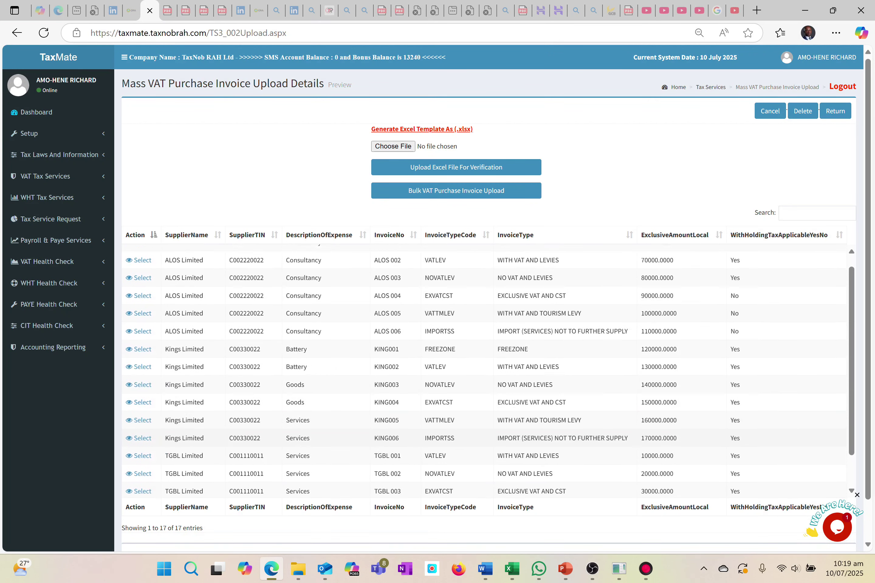
pyautogui.scroll(-1, 485, 380)
pyautogui.scroll(2, 484, 377)
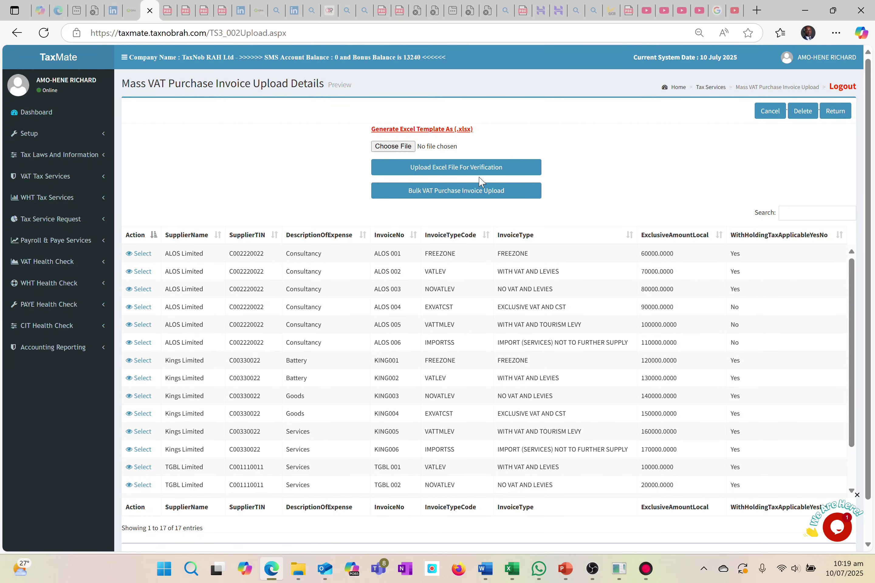
pyautogui.click(463, 198)
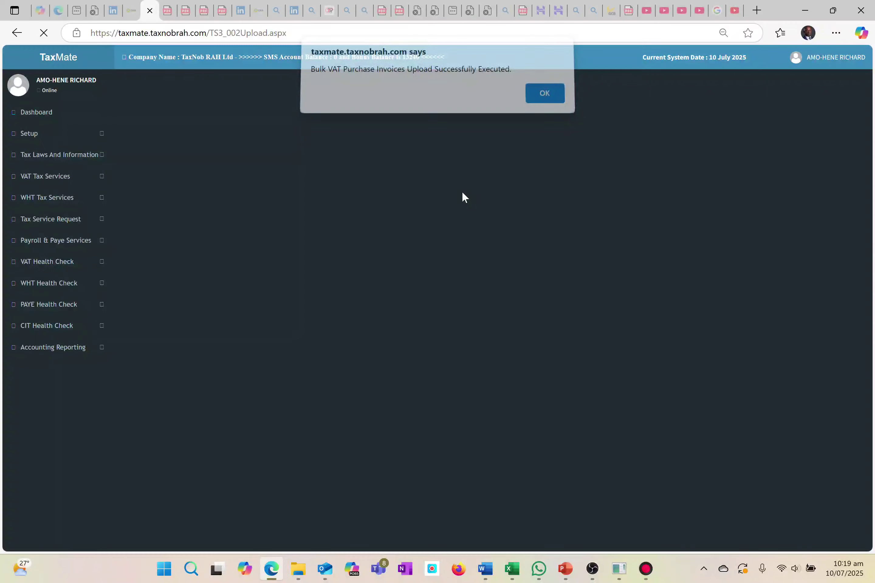
pyautogui.click(543, 101)
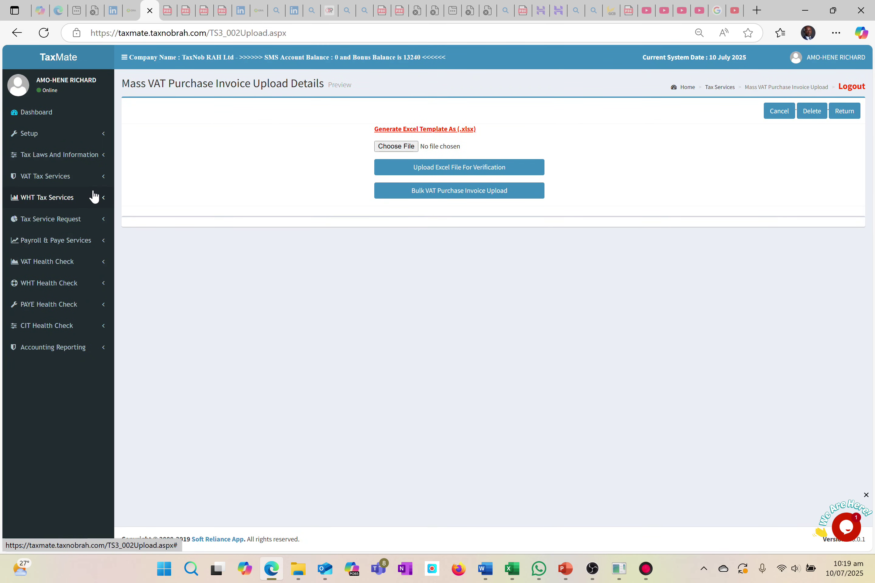
# - Go to the VAT Purchase Invoice entry page and generate the VAT Purchase Invoice Report
pyautogui.click(101, 178)
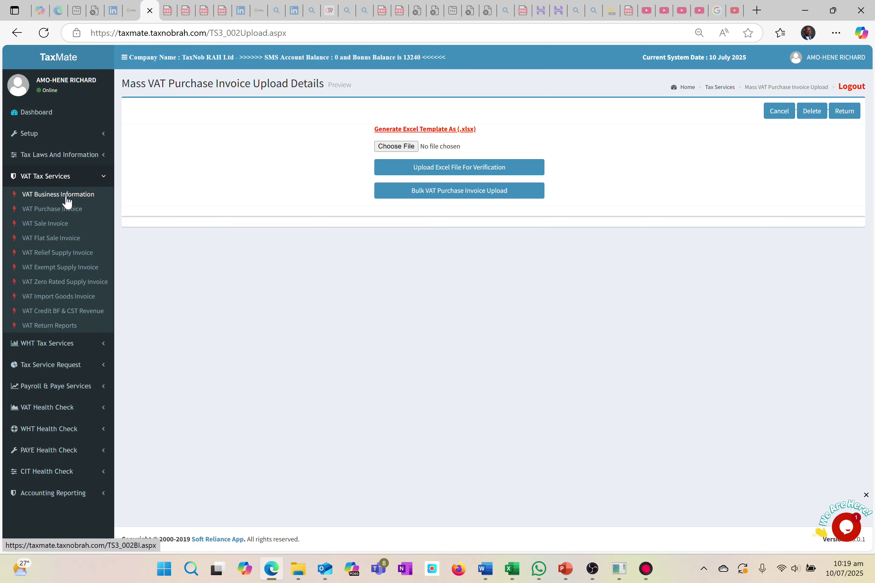
pyautogui.click(56, 209)
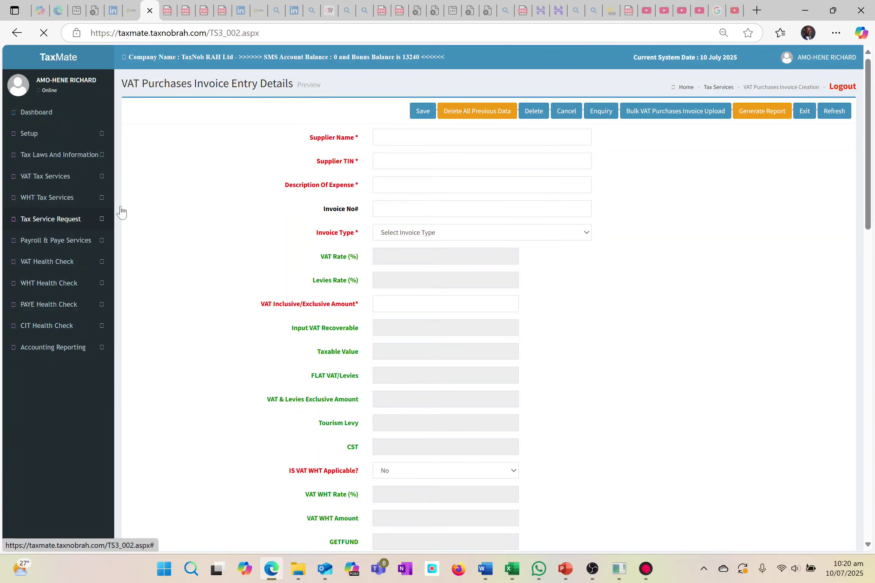
pyautogui.click(755, 114)
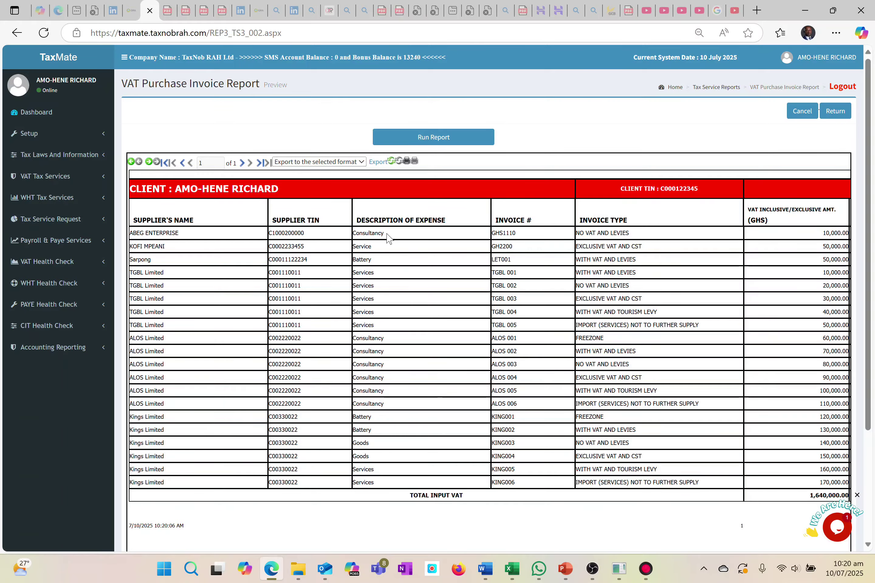
# - Examine the VAT Purchase Invoice Report across all columns, from supplier details through WHT and levies breakdown to the totals row
pyautogui.scroll(5, 384, 249)
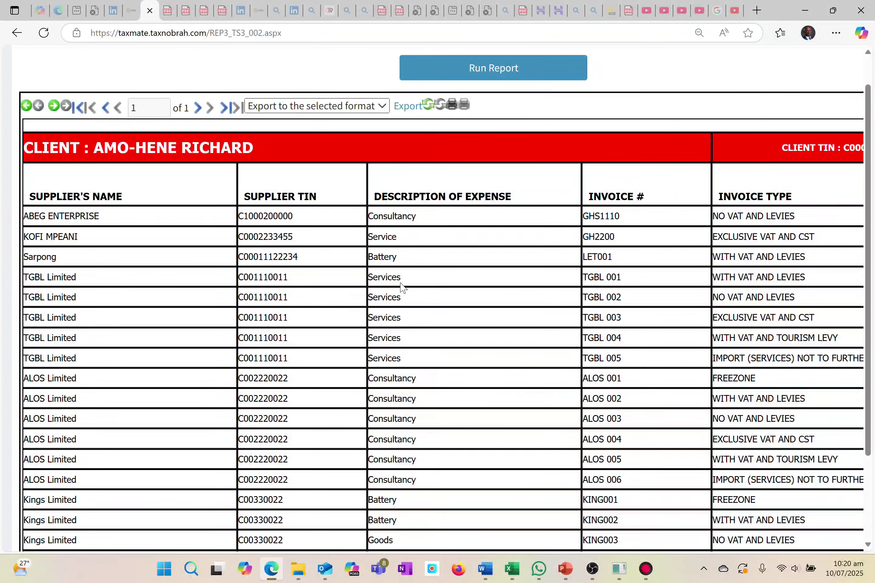
pyautogui.hscroll(4, 443, 342)
pyautogui.hscroll(-3, 443, 342)
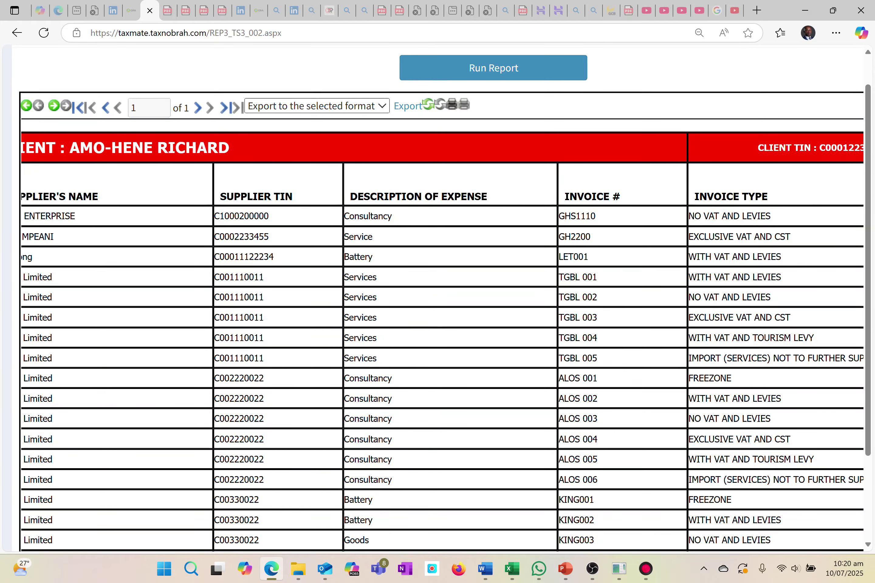
pyautogui.hscroll(15, 440, 338)
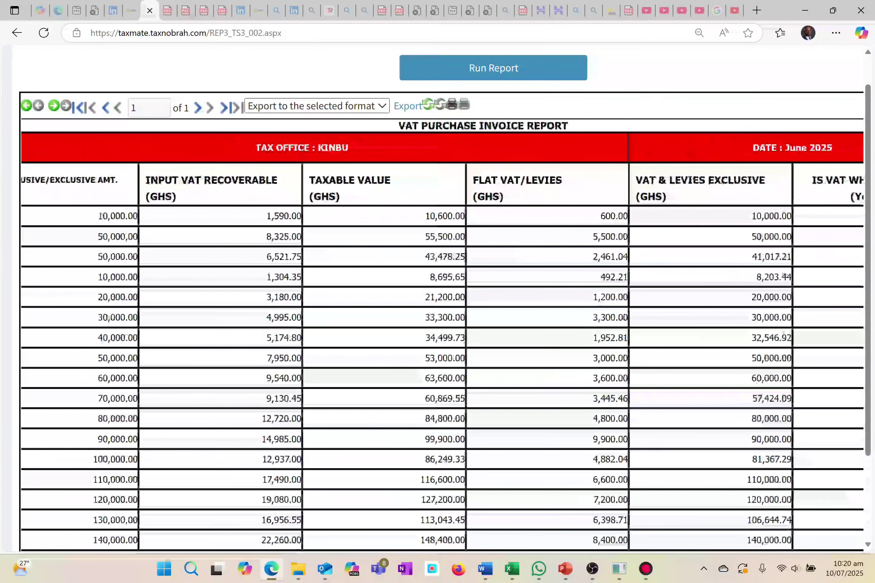
pyautogui.hscroll(-1, 440, 339)
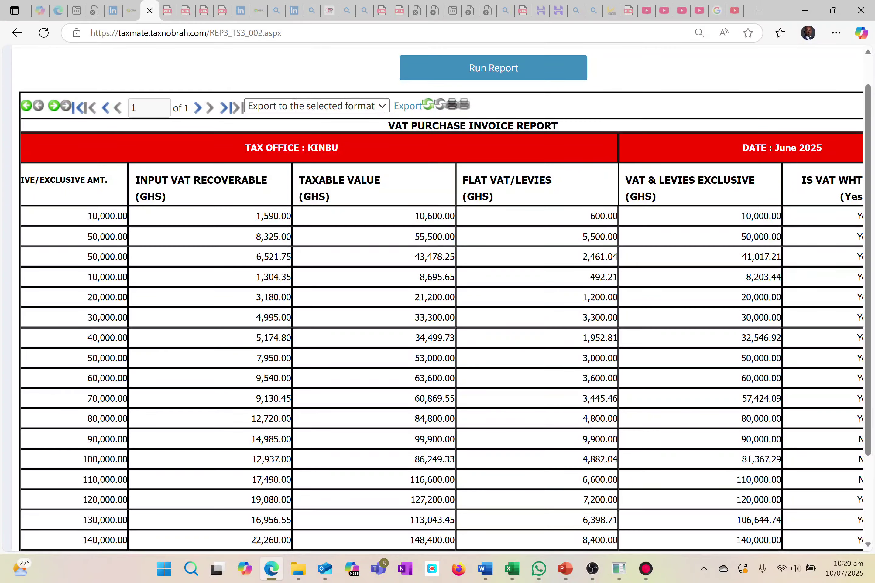
pyautogui.hscroll(10, 441, 338)
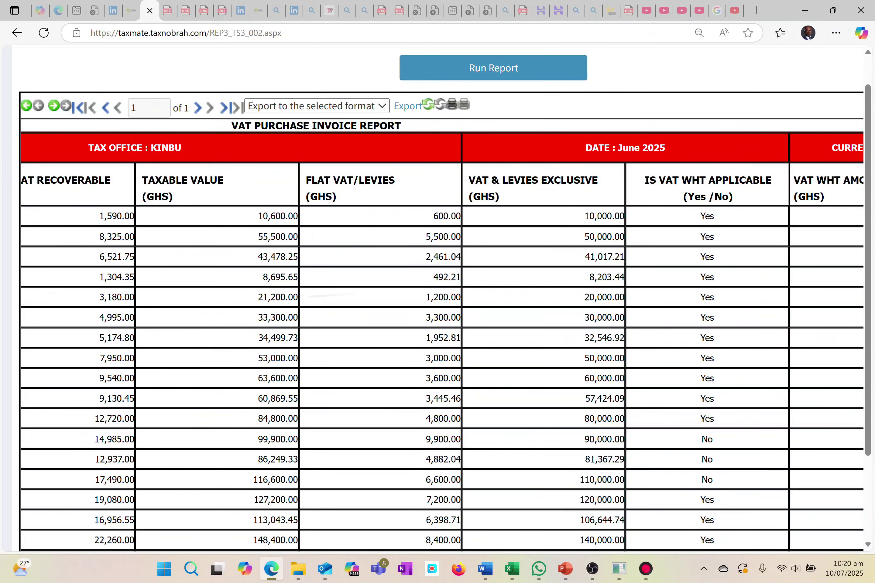
pyautogui.hscroll(18, 441, 339)
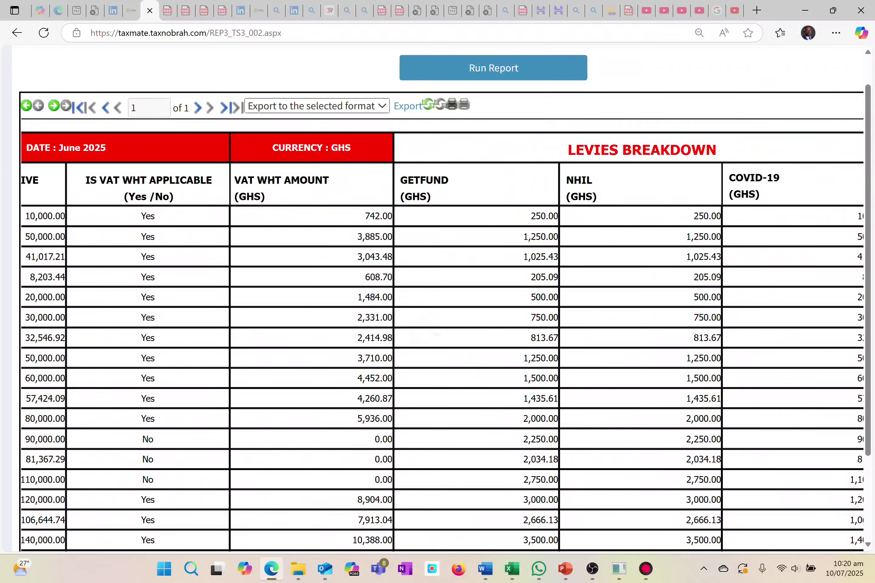
pyautogui.hscroll(2, 441, 338)
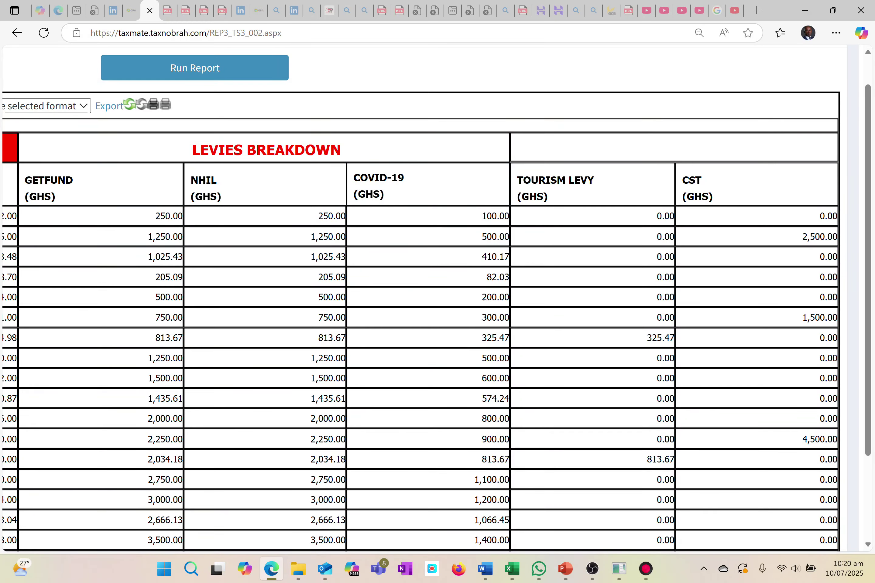
pyautogui.scroll(-5, 437, 297)
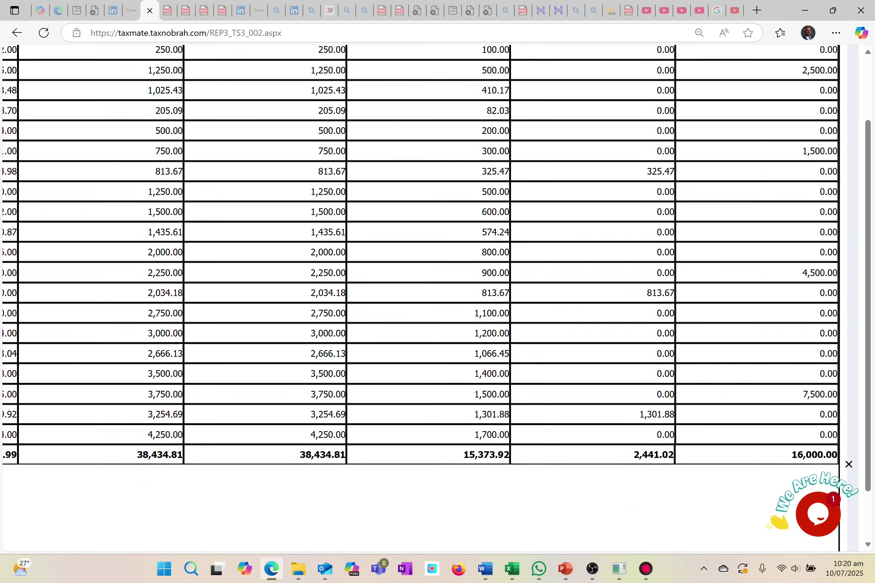
pyautogui.hscroll(-15, 421, 251)
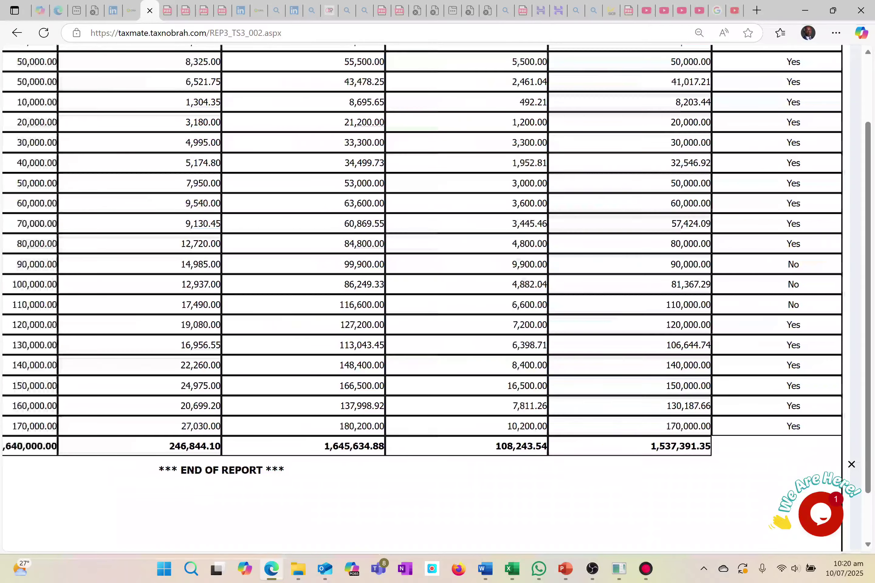
pyautogui.scroll(8, 437, 297)
pyautogui.hscroll(-4, 437, 298)
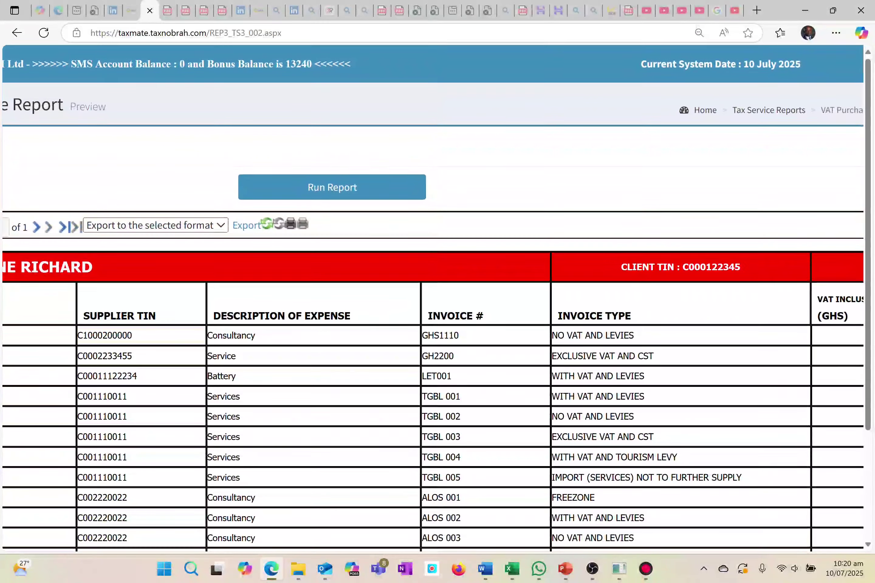
pyautogui.scroll(-2, 437, 298)
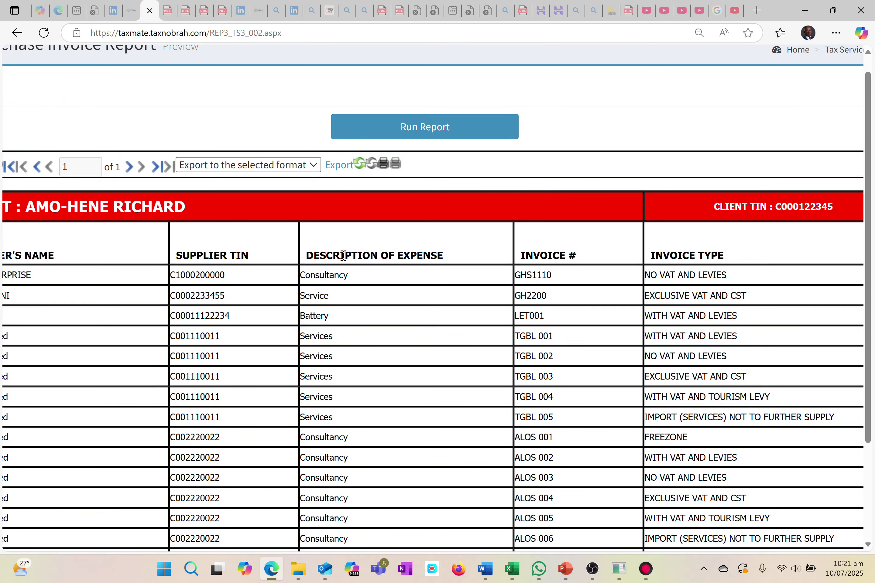
# - Export the VAT Purchase Invoice Report in Excel format and open the downloaded "ReportVATPurchaseInvoice (2).xls"
pyautogui.click(317, 171)
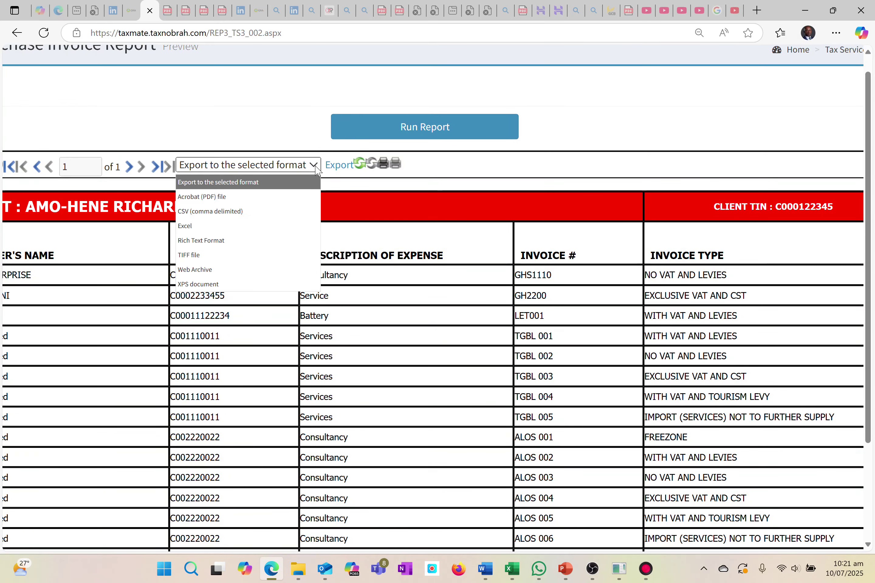
pyautogui.click(245, 225)
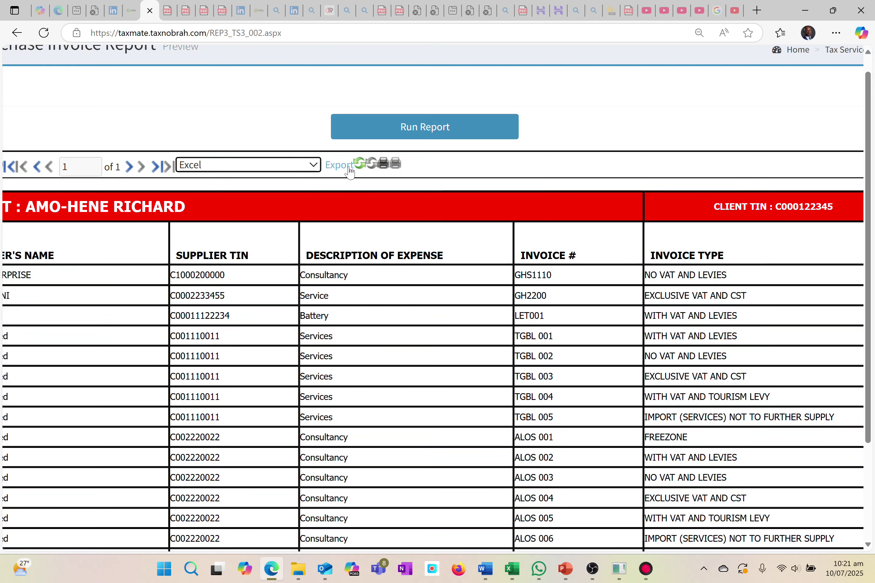
pyautogui.click(342, 168)
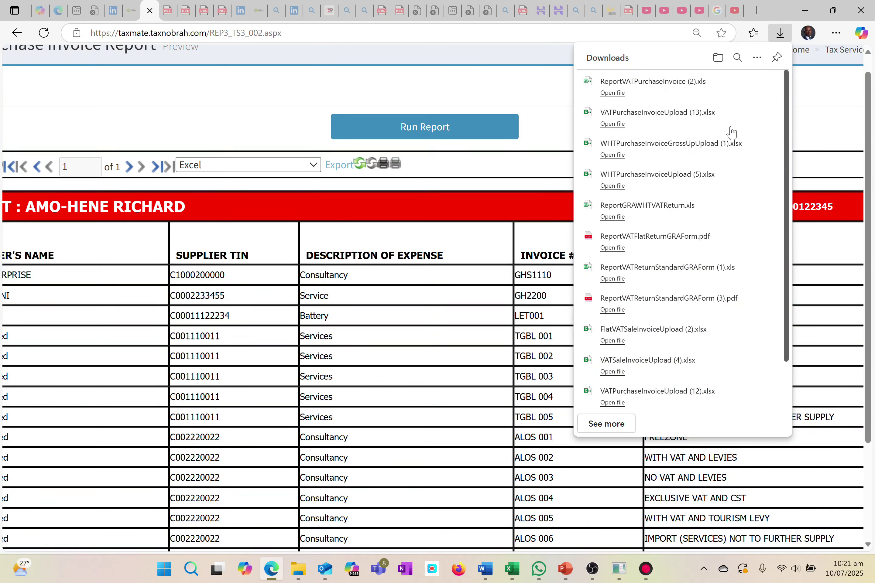
pyautogui.click(681, 84)
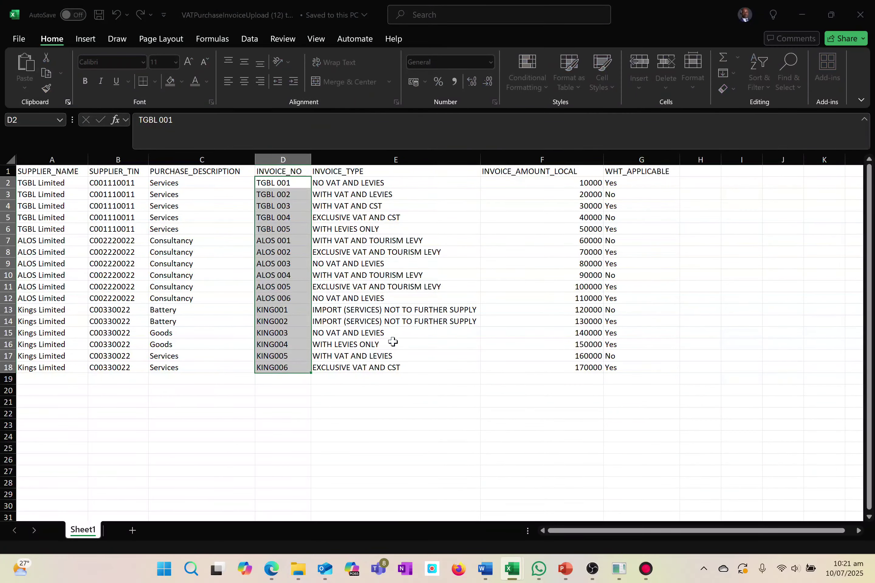
# - Look through the exported report's columns, from supplier details to the levies breakdown, and close the workbook
pyautogui.hscroll(10, 393, 341)
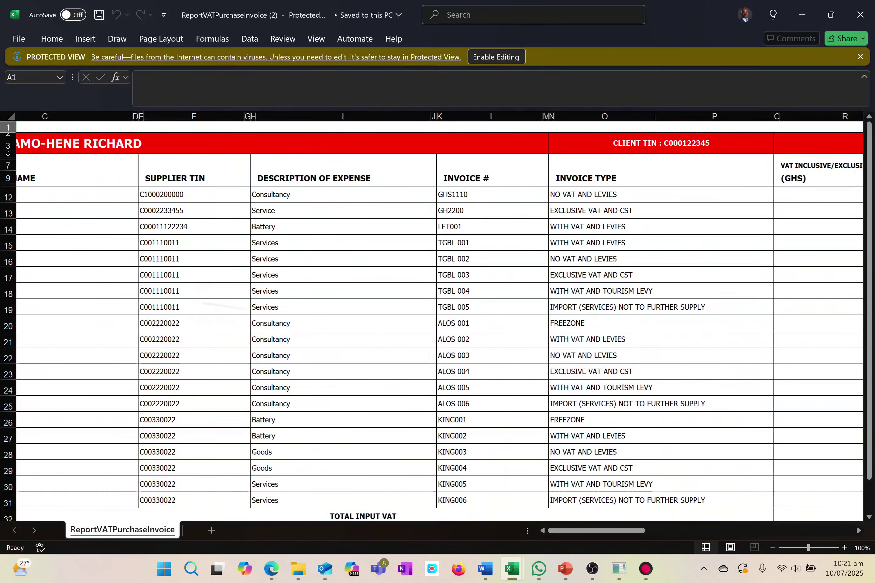
pyautogui.hscroll(15, 439, 324)
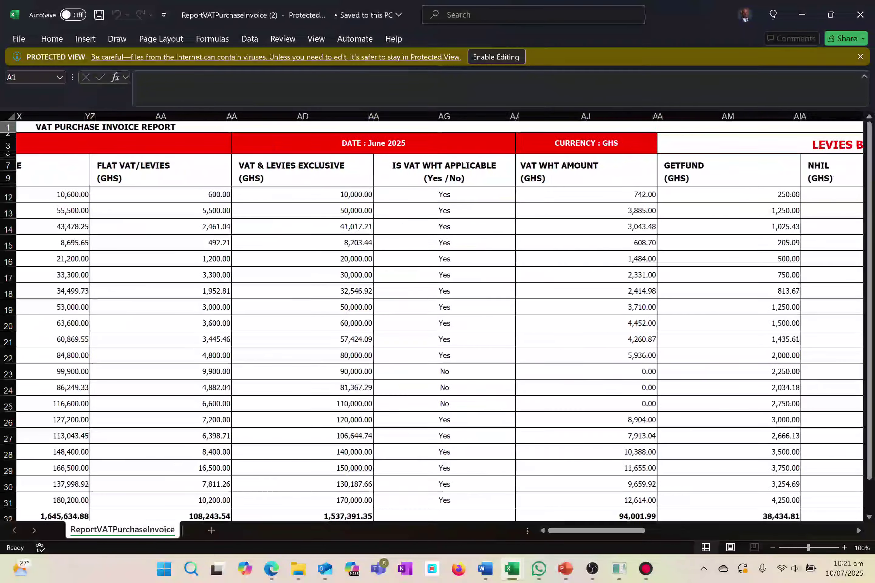
pyautogui.hscroll(-15, 440, 324)
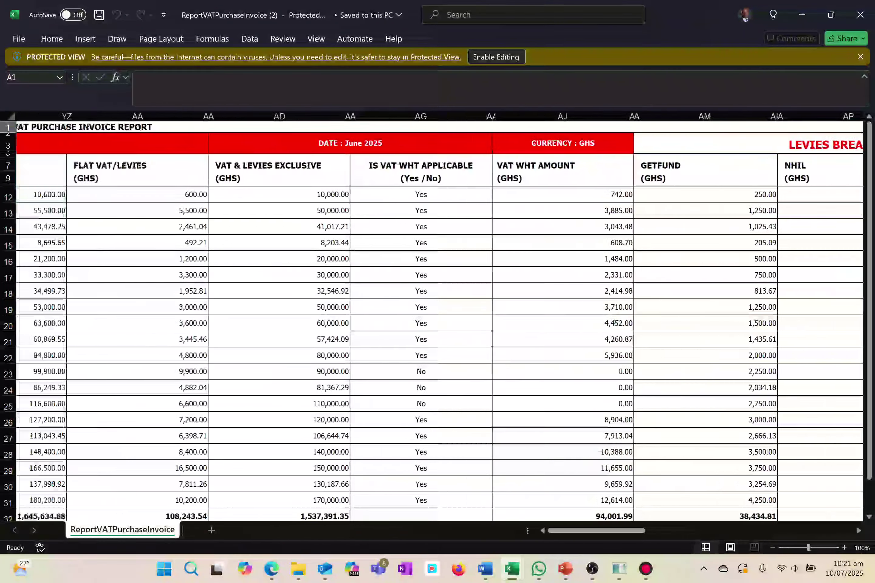
pyautogui.hscroll(-6, 439, 324)
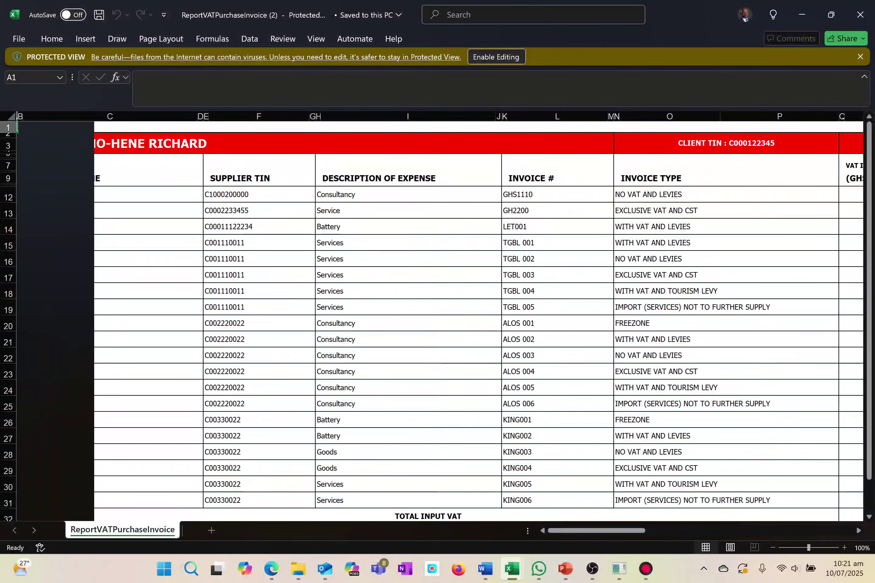
pyautogui.click(857, 17)
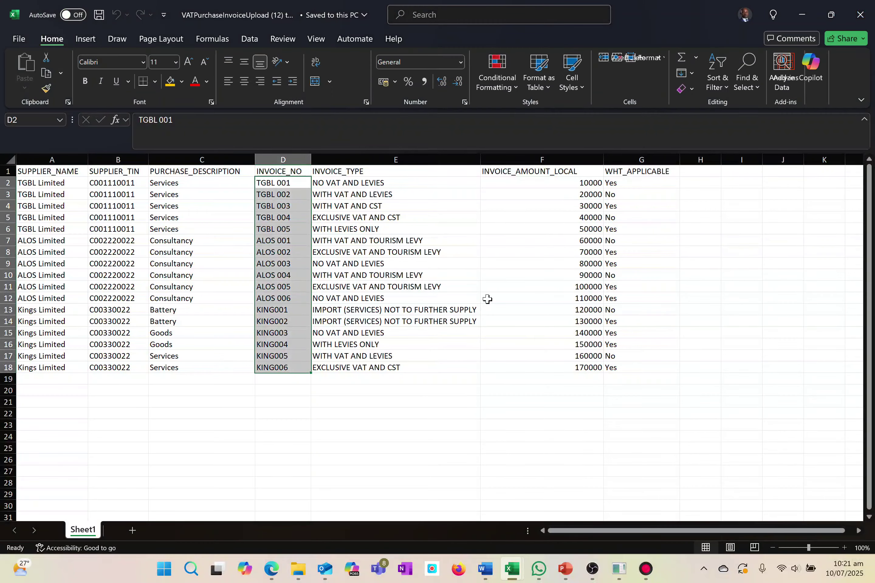
# - Switch back to the TaxMate VAT Purchase Invoice Report in the browser
pyautogui.press('super+Tab')
pyautogui.press('Right')
pyautogui.press('Return')
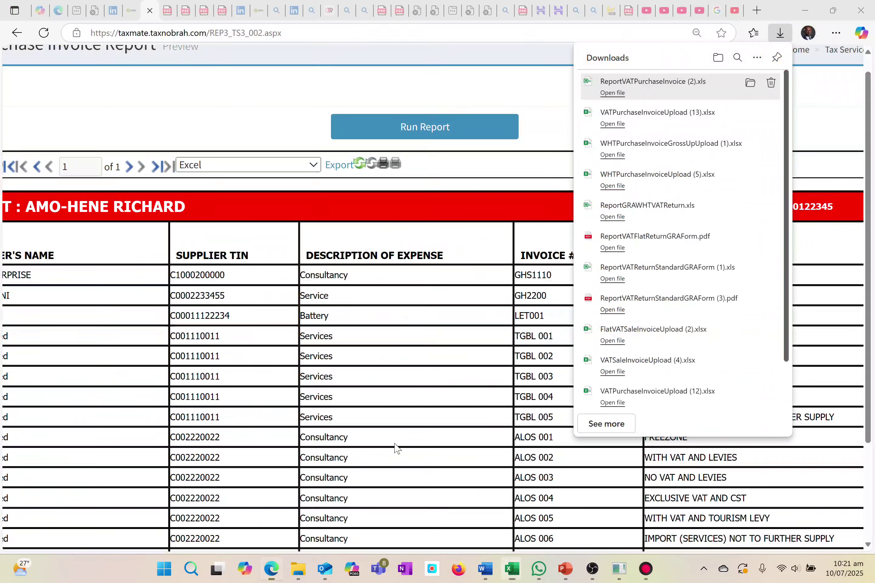
# - Leave the report and open the VAT Purchase Invoice entry page from VAT Tax Services
pyautogui.hscroll(-4, 364, 299)
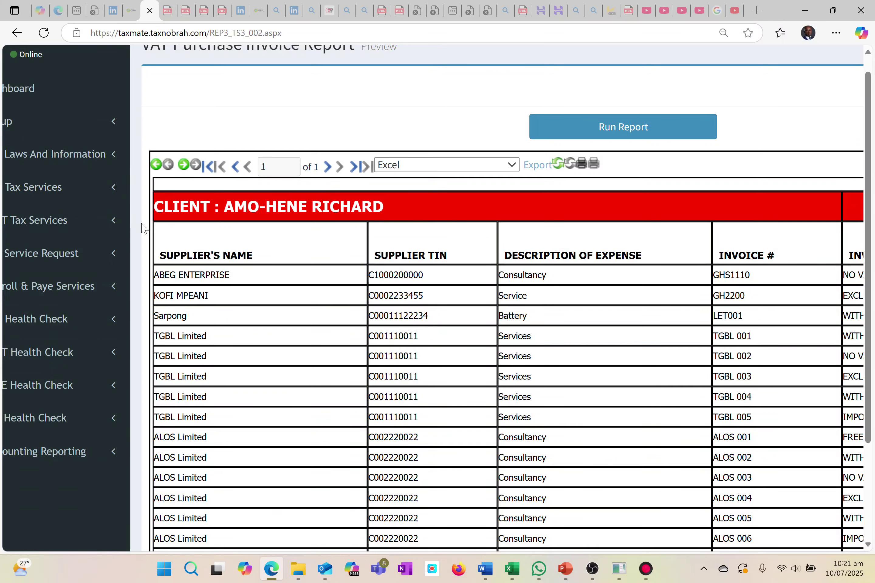
pyautogui.hscroll(-1, 113, 226)
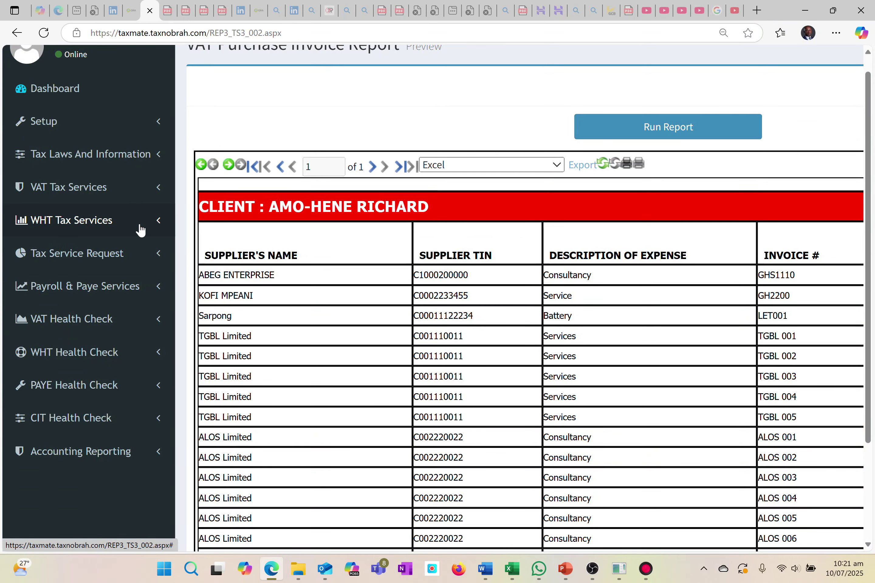
pyautogui.click(161, 188)
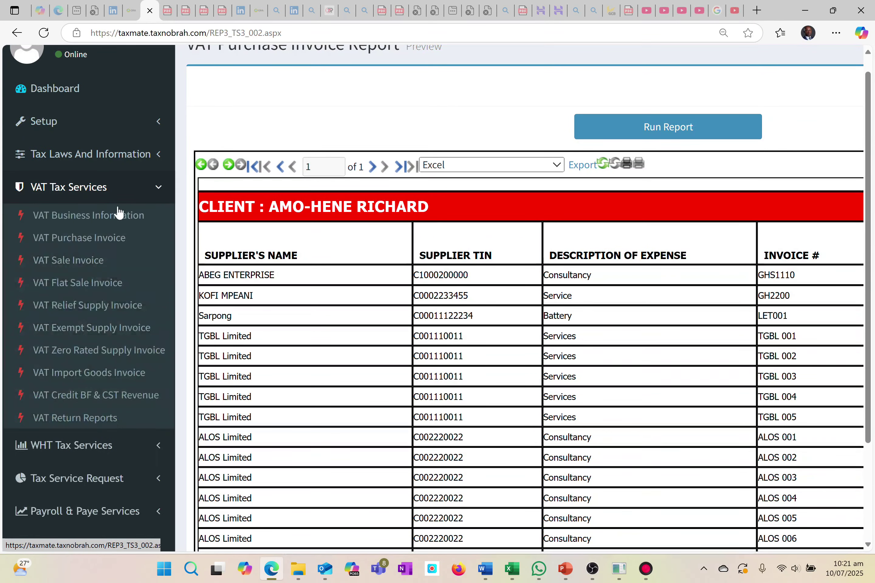
pyautogui.click(71, 238)
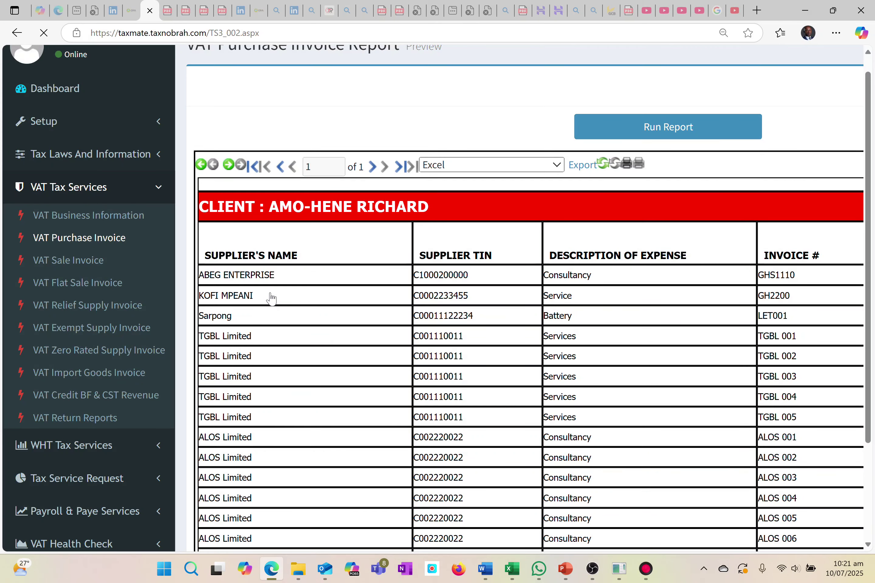
pyautogui.scroll(3, 261, 278)
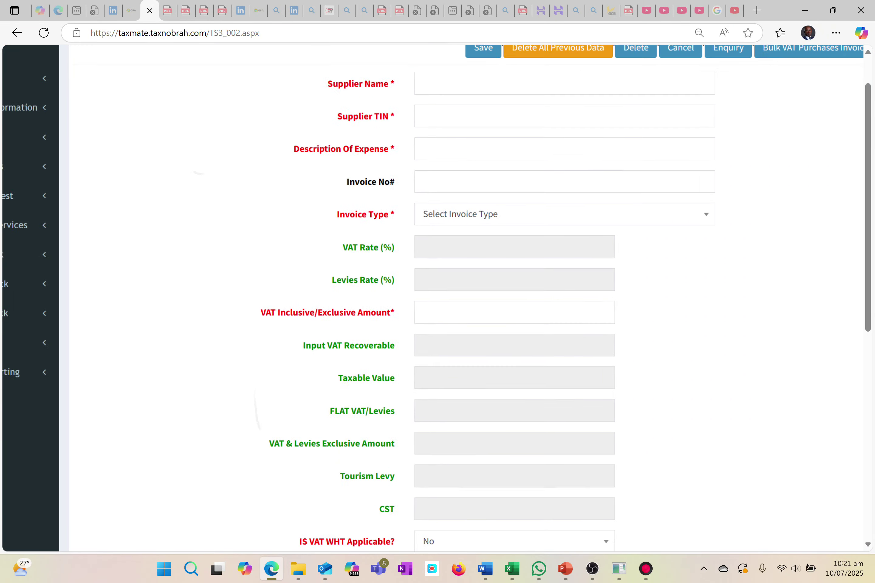
pyautogui.scroll(3, 261, 278)
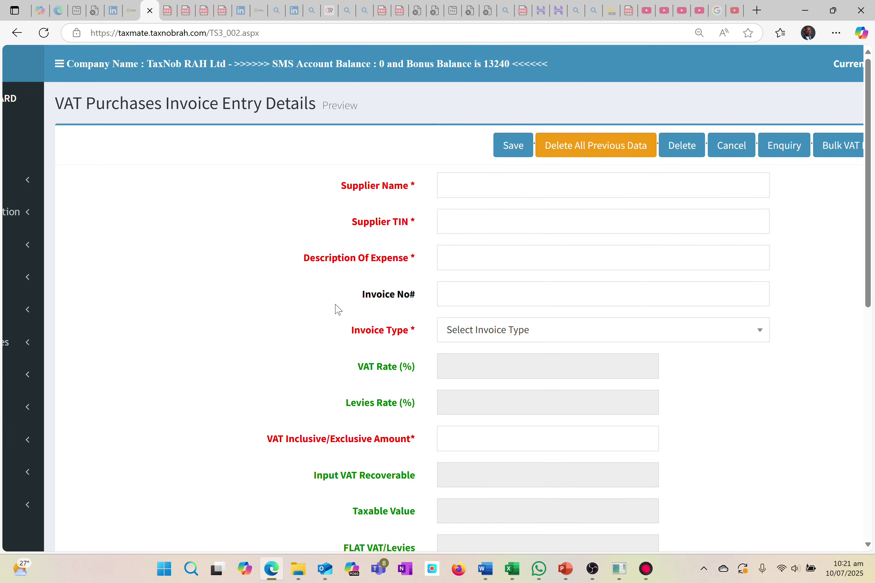
pyautogui.hscroll(-3, 335, 304)
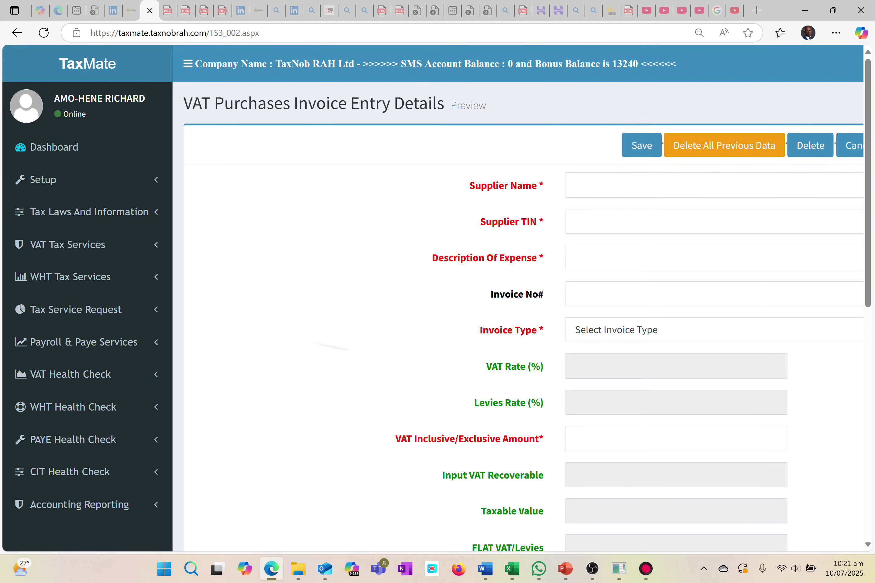